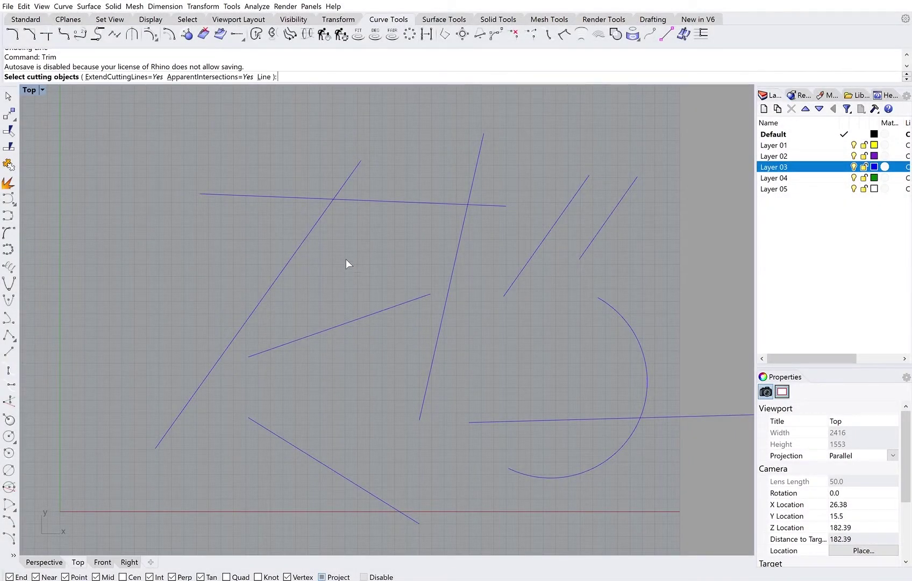
{"action": "key", "text": "Escape"}
{"action": "type", "text": "Trim"}
{"action": "key", "text": "Return"}
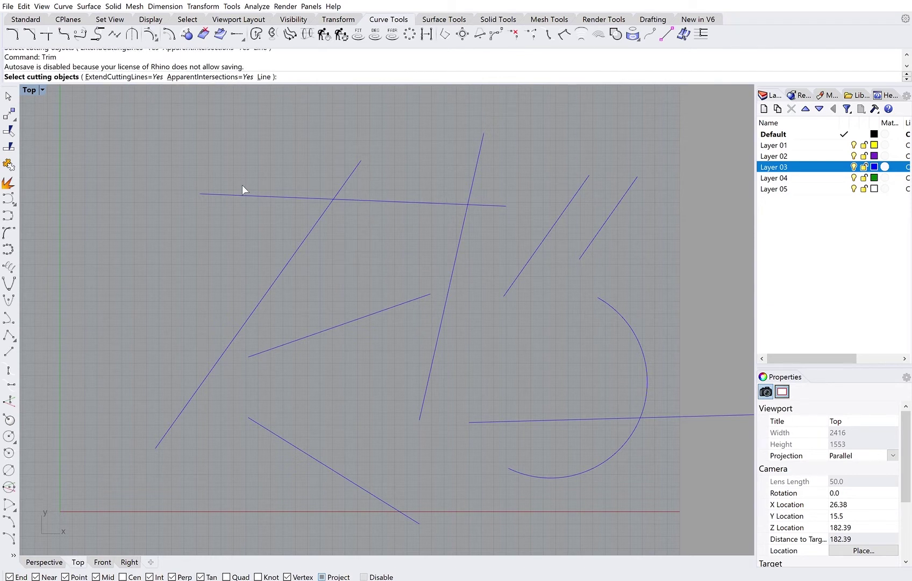
{"action": "left_click", "coordinate": [309, 233]}
{"action": "left_click", "coordinate": [323, 220]}
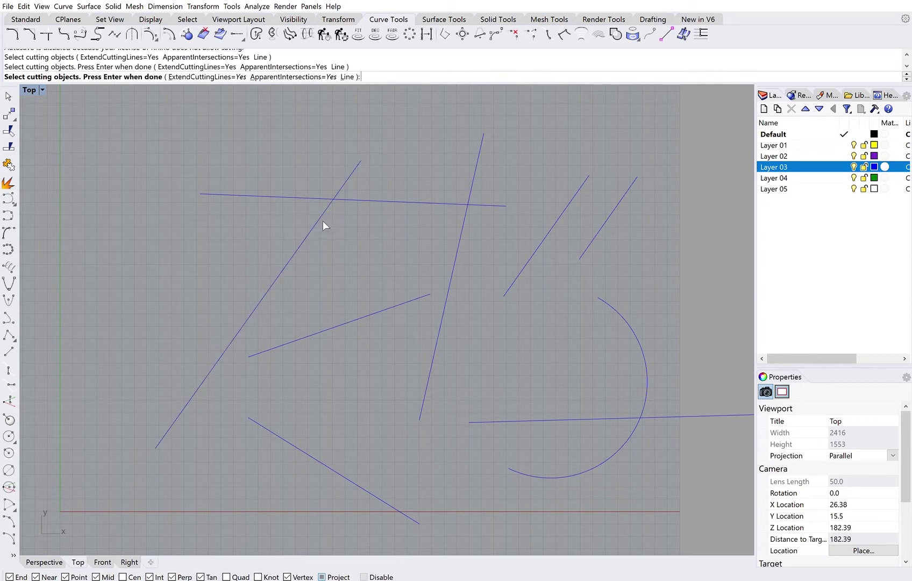
{"action": "key", "text": "Escape"}
{"action": "left_click", "coordinate": [323, 220]}
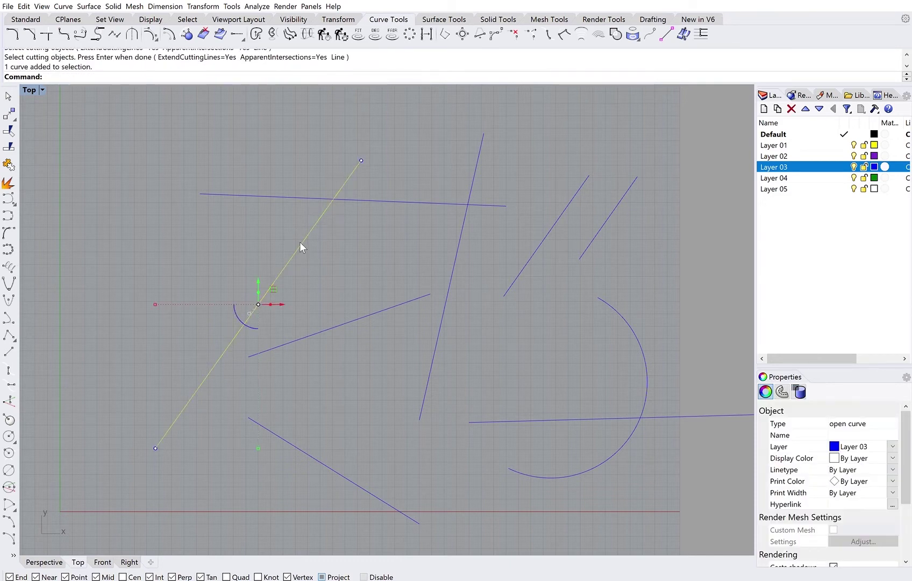
{"action": "left_click", "coordinate": [364, 192]}
{"action": "left_click", "coordinate": [379, 188]}
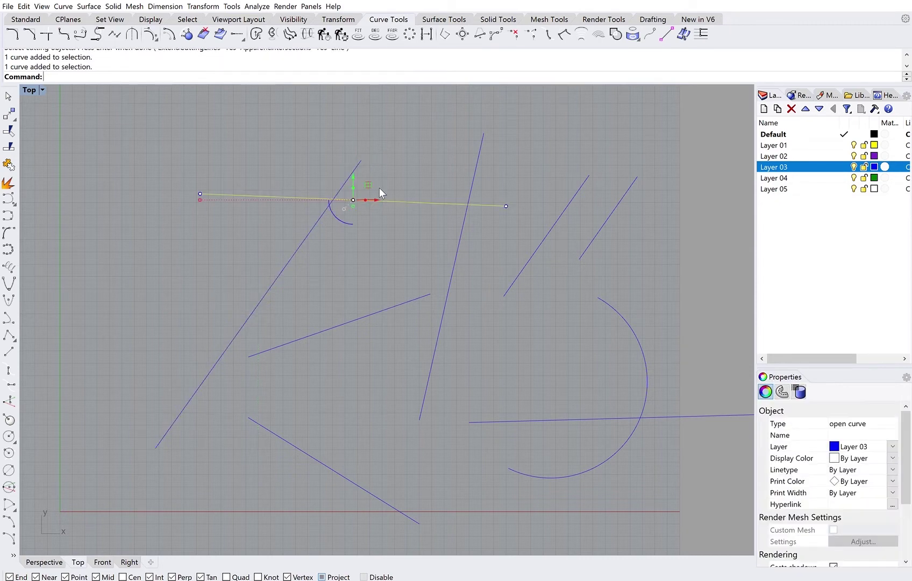
{"action": "left_click", "coordinate": [317, 250]}
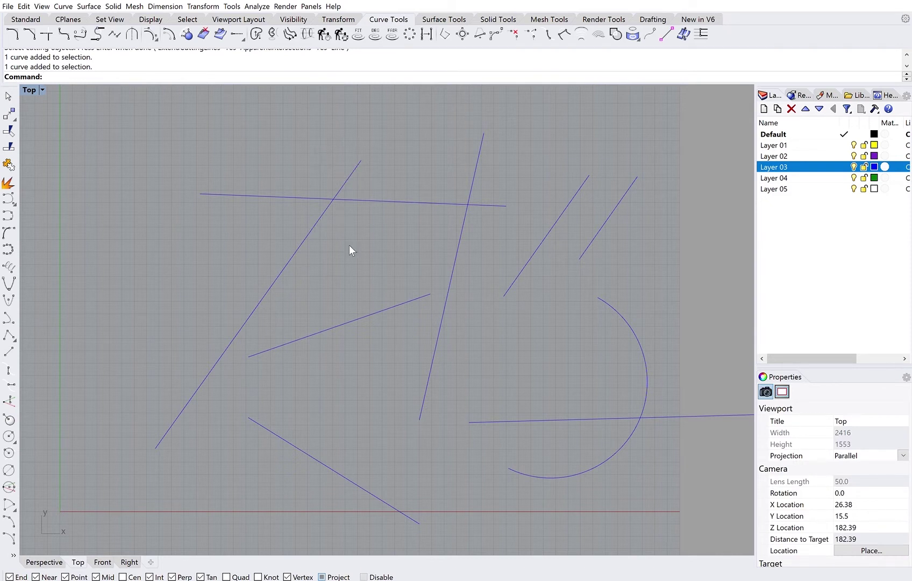
- Trim off the upper end of the long diagonal line, using the near-horizontal line as the cutting object
{"action": "type", "text": "Trim"}
{"action": "key", "text": "Return"}
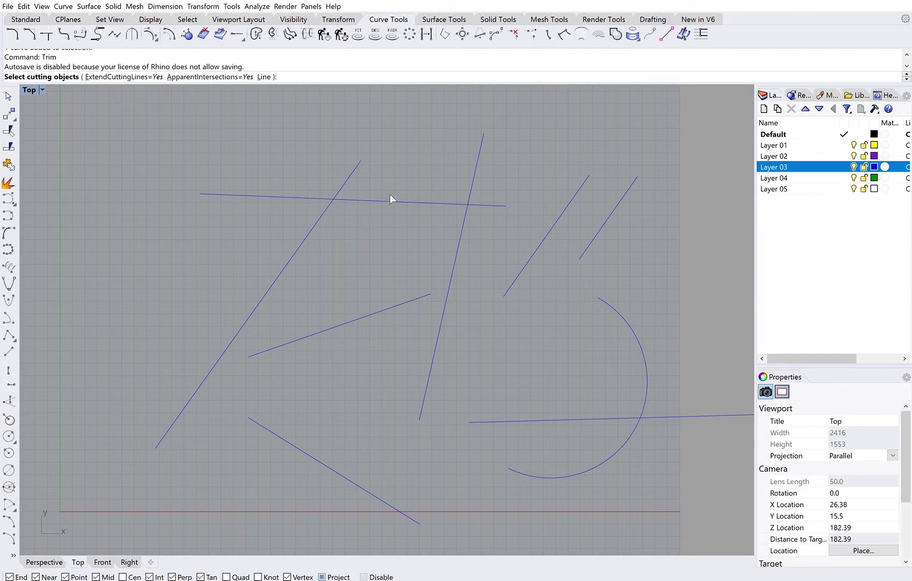
{"action": "left_click", "coordinate": [391, 187]}
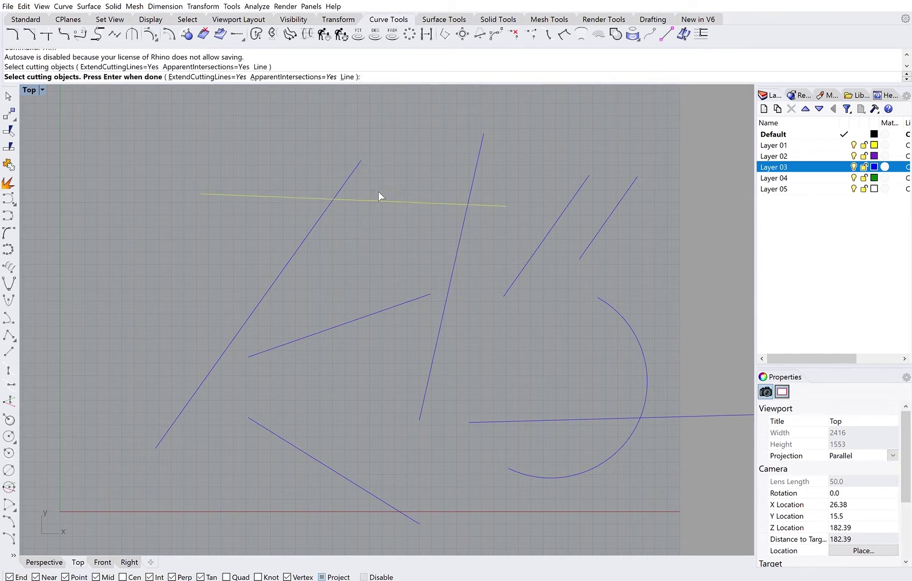
{"action": "key", "text": "Return"}
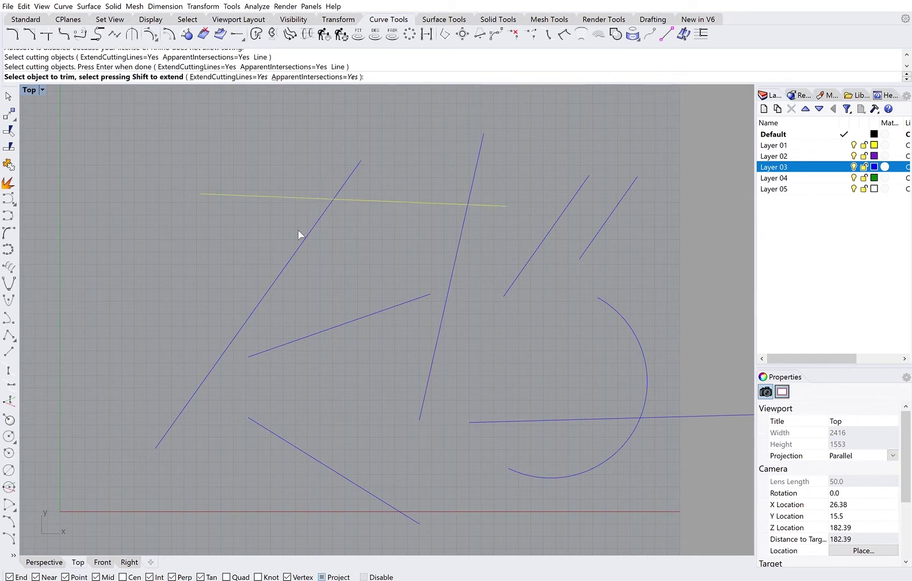
{"action": "left_click", "coordinate": [356, 163]}
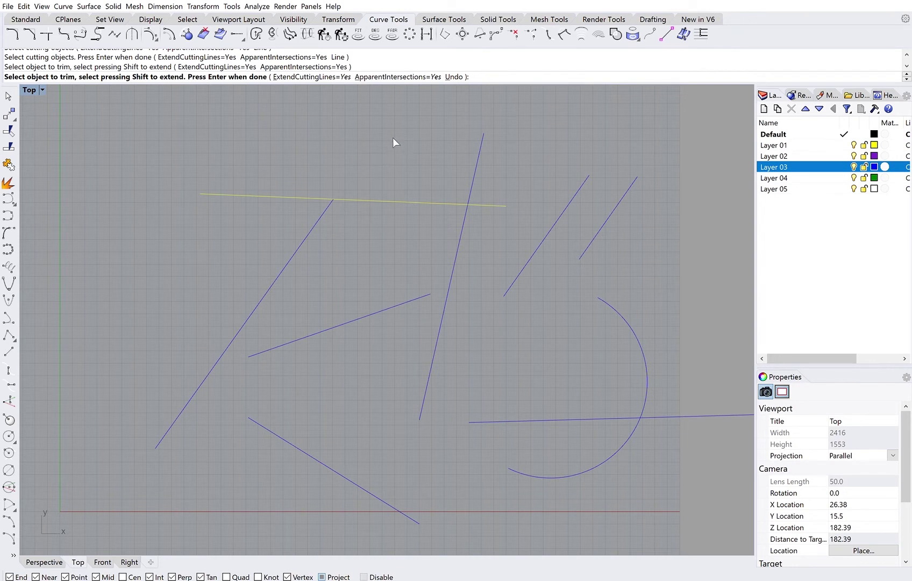
{"action": "left_click", "coordinate": [457, 75]}
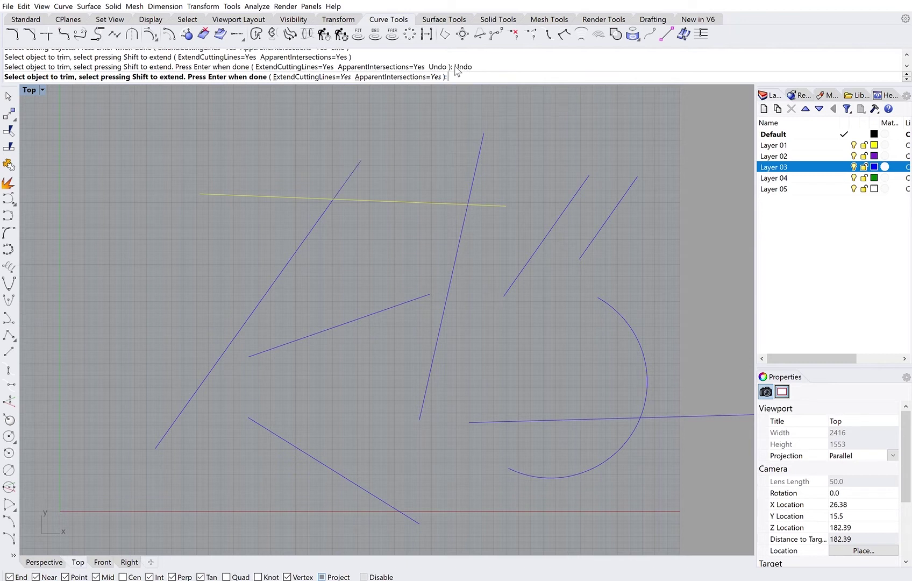
{"action": "left_click", "coordinate": [348, 168]}
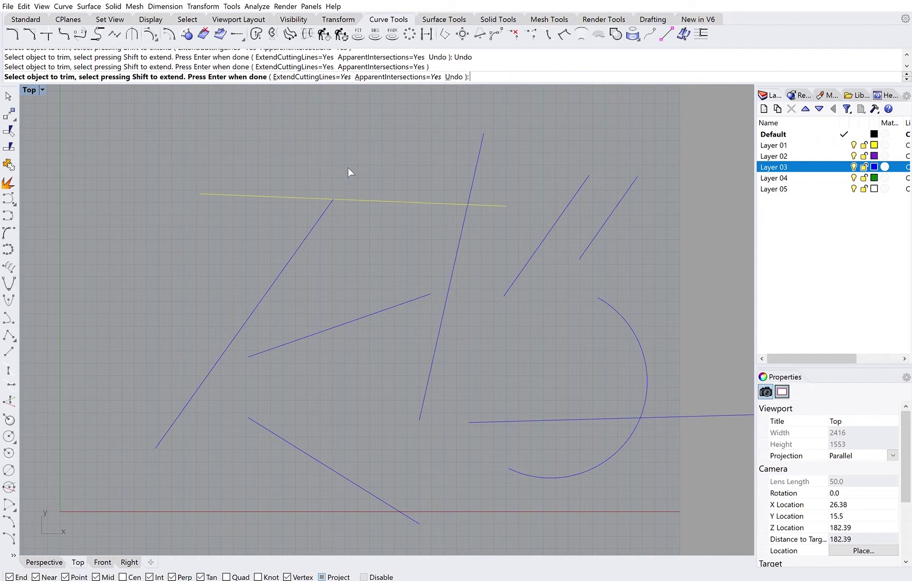
- Try trimming the steep line and the neighbouring short diagonal line against the near-horizontal line, undoing each trim
{"action": "left_click", "coordinate": [473, 165]}
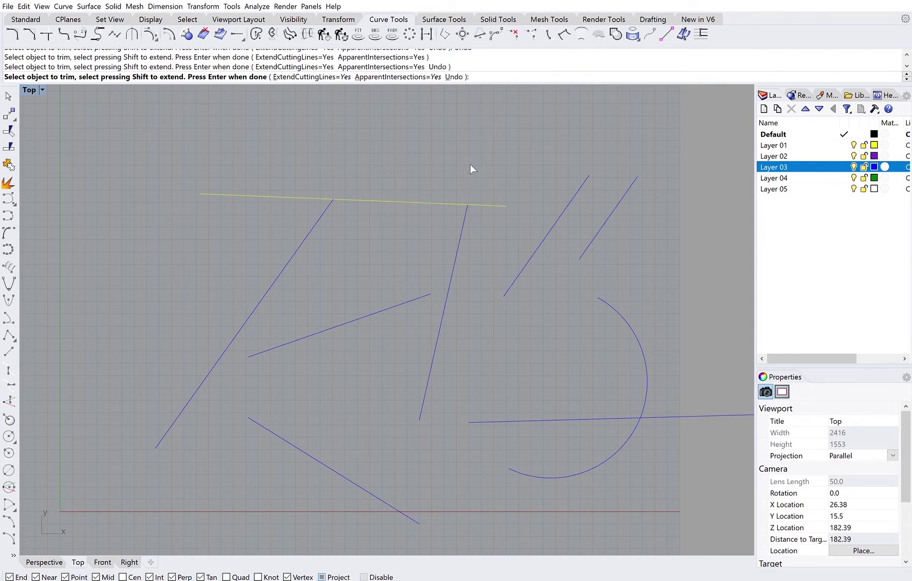
{"action": "type", "text": "u"}
{"action": "key", "text": "Return"}
{"action": "left_click", "coordinate": [530, 252]}
{"action": "left_click", "coordinate": [549, 197]}
{"action": "type", "text": "u"}
{"action": "key", "text": "Return"}
{"action": "type", "text": "u"}
{"action": "key", "text": "Return"}
{"action": "key", "text": "Return"}
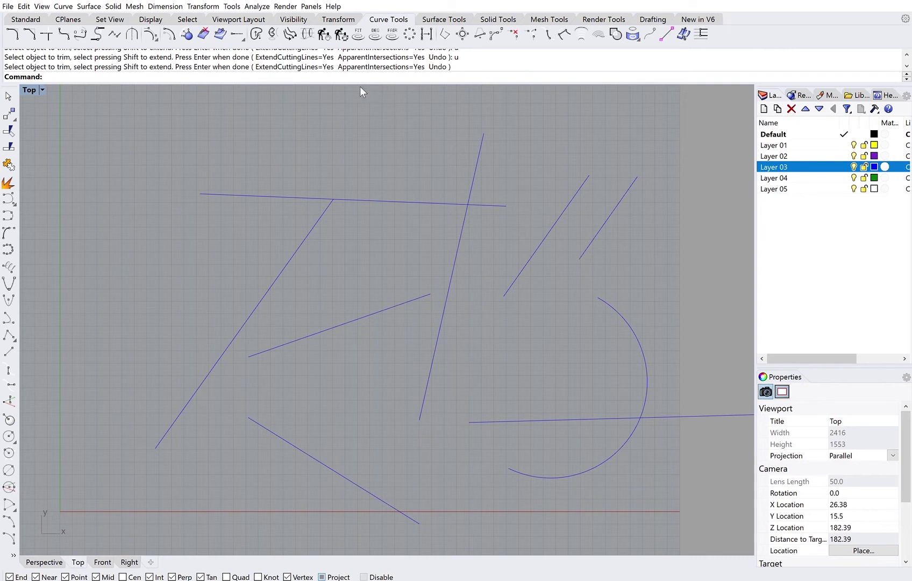
- Try trimming the right end of the middle slanted line along a drawn cutting line that crosses it, and undo the trim
{"action": "type", "text": "Tr"}
{"action": "key", "text": "Return"}
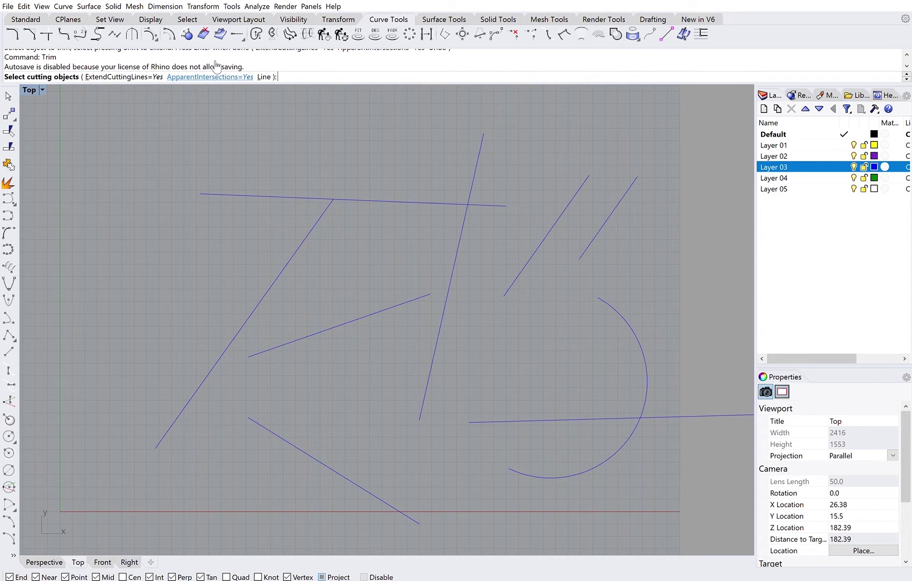
{"action": "left_click", "coordinate": [269, 76]}
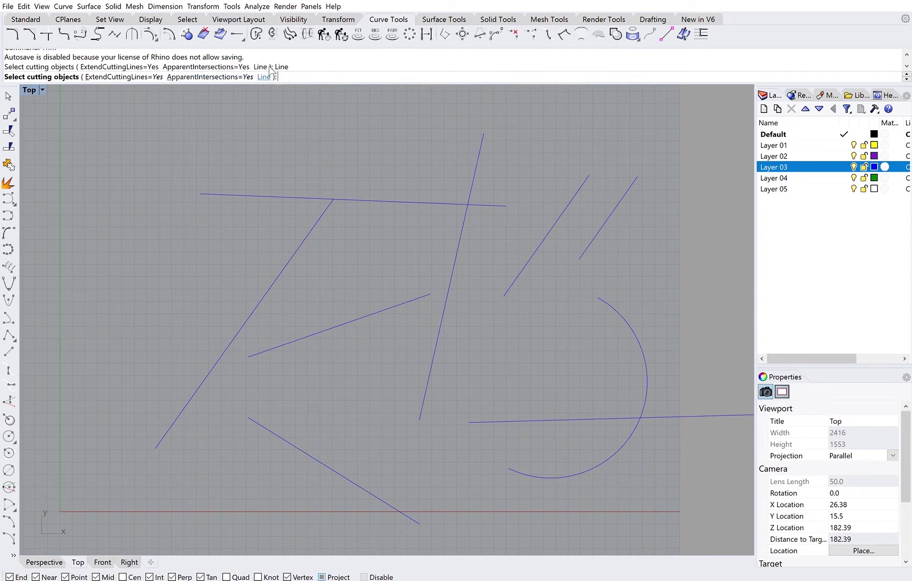
{"action": "left_click", "coordinate": [367, 258]}
{"action": "left_click", "coordinate": [347, 387]}
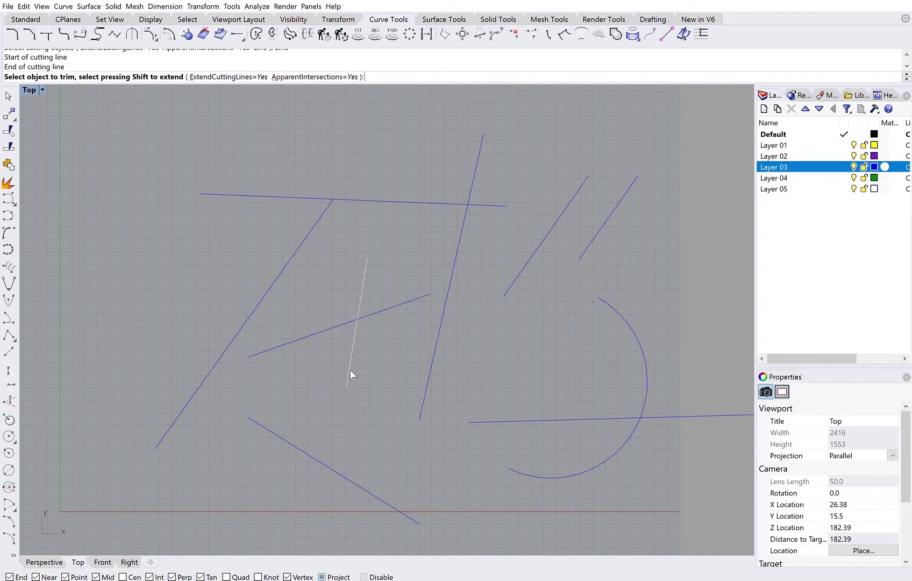
{"action": "left_click", "coordinate": [379, 302]}
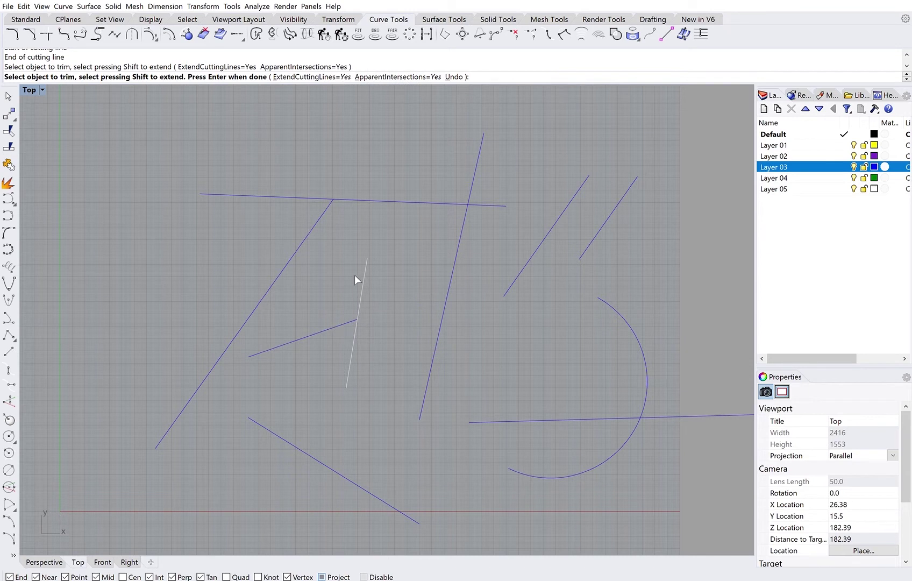
{"action": "key", "text": "Return"}
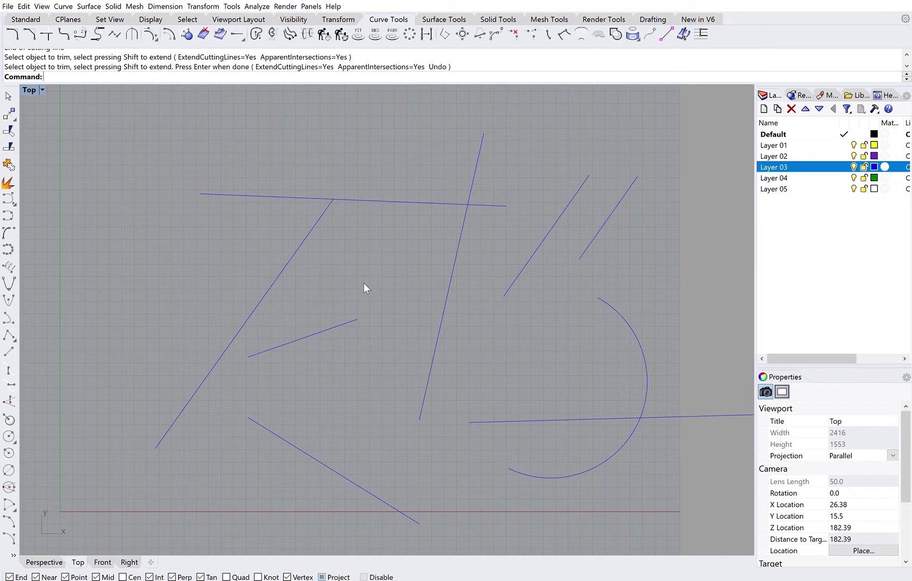
{"action": "key", "text": "ctrl+z"}
{"action": "key", "text": "Escape"}
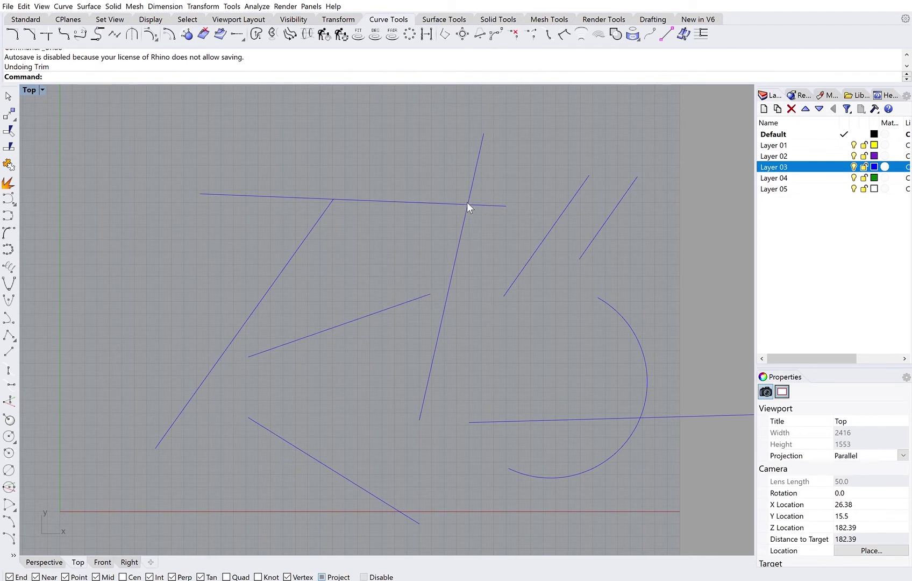
- Try trimming the middle slanted line along a cutting line from the diagonal's upper end to the steep line's lower end, and undo it
{"action": "left_click", "coordinate": [408, 300]}
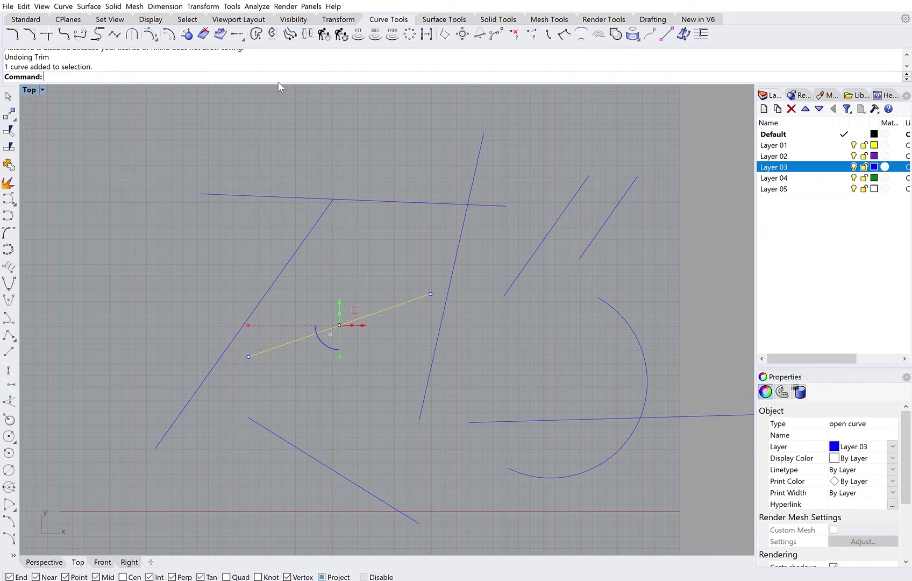
{"action": "key", "text": "Escape"}
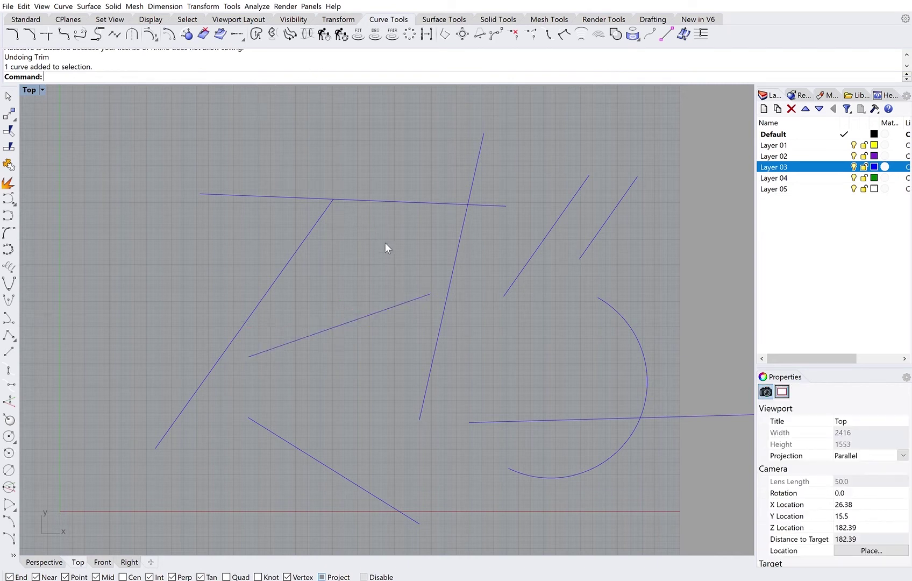
{"action": "type", "text": "trim"}
{"action": "key", "text": "Return"}
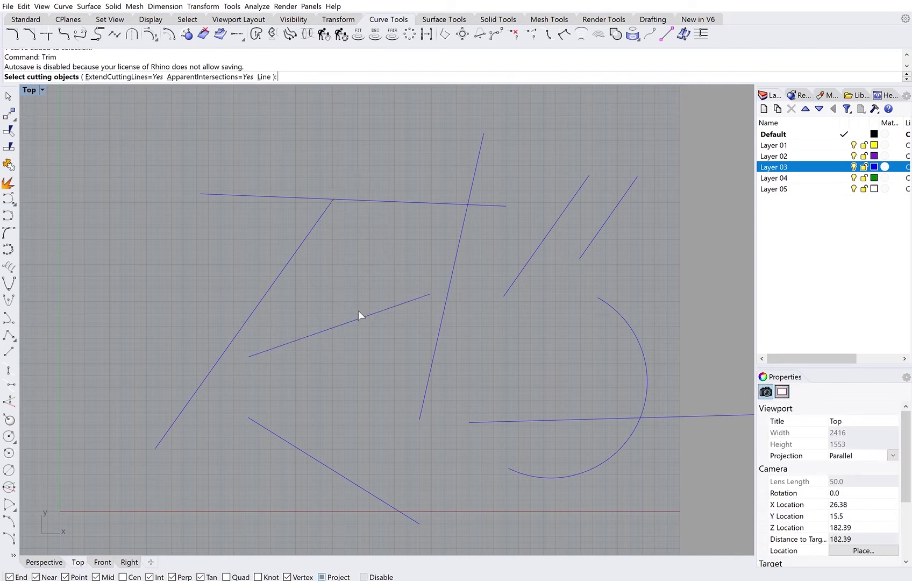
{"action": "left_click", "coordinate": [374, 309]}
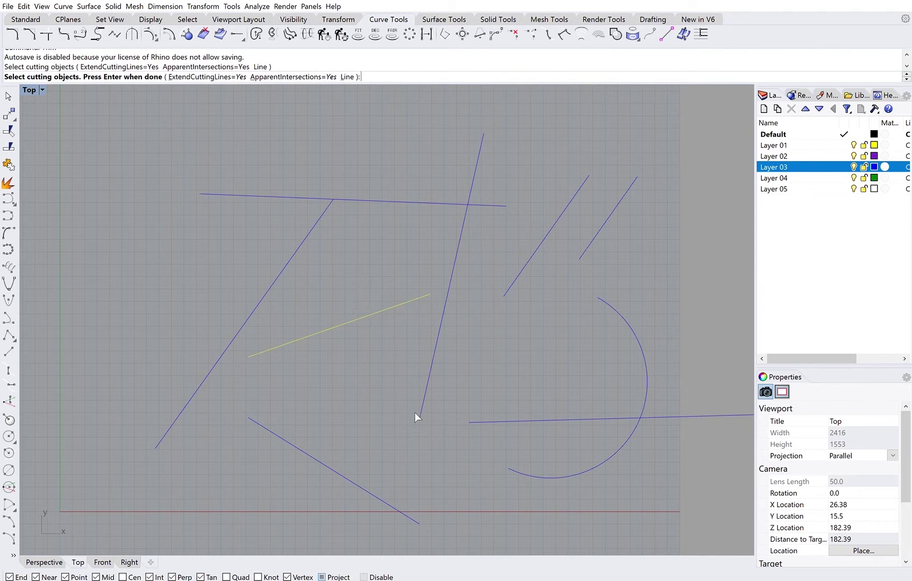
{"action": "left_click", "coordinate": [349, 76]}
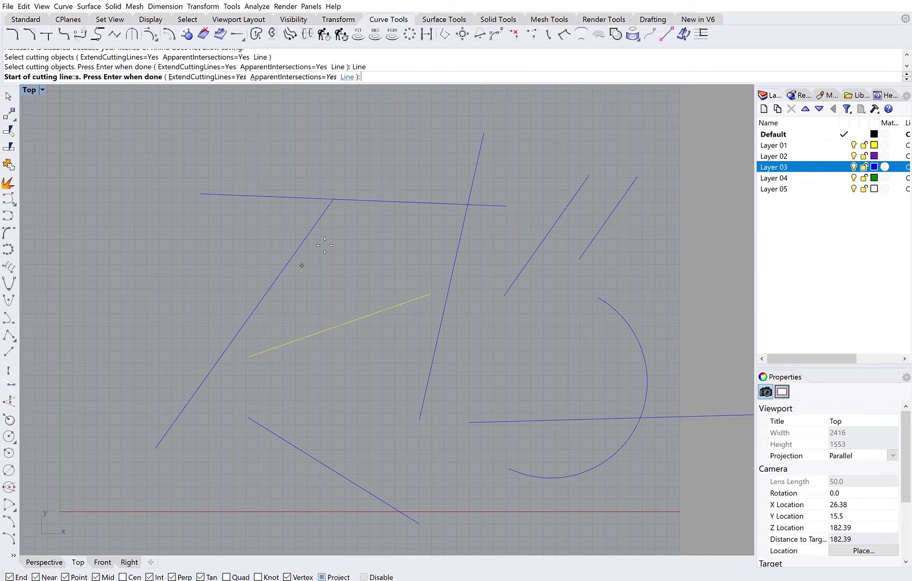
{"action": "left_click", "coordinate": [334, 199]}
{"action": "left_click", "coordinate": [420, 419]}
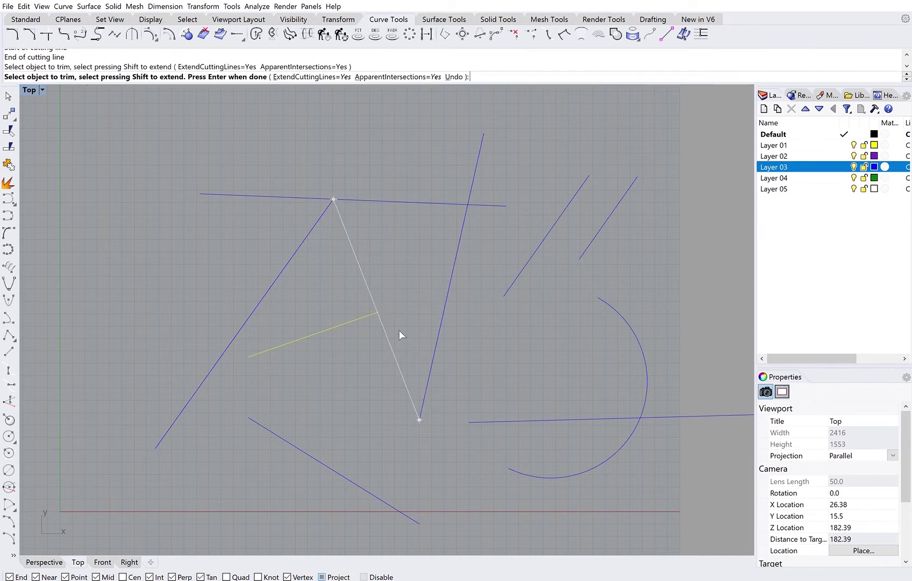
{"action": "key", "text": "Return"}
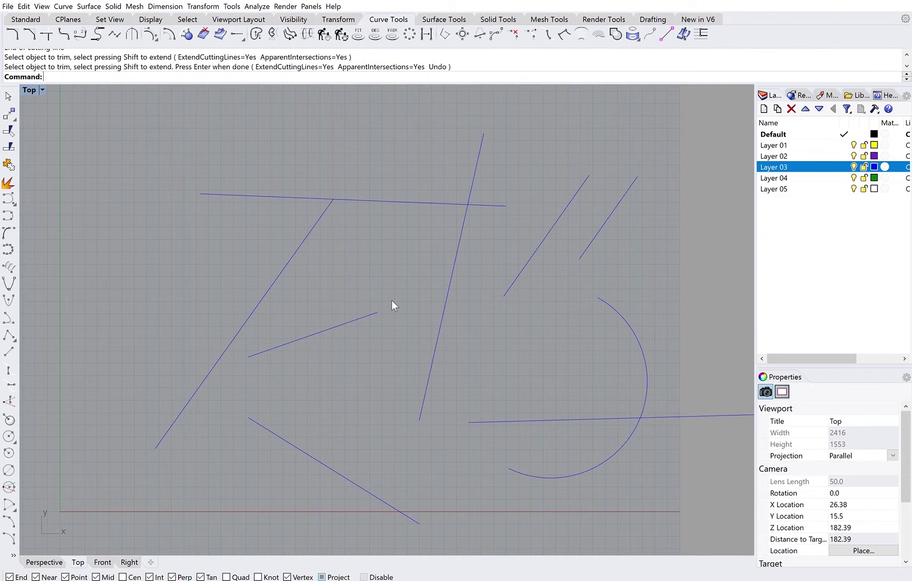
{"action": "key", "text": "ctrl+z"}
- Split the steep line where it crosses the near-horizontal line, using the near-horizontal line as the cutting object
{"action": "type", "text": "split"}
{"action": "key", "text": "Return"}
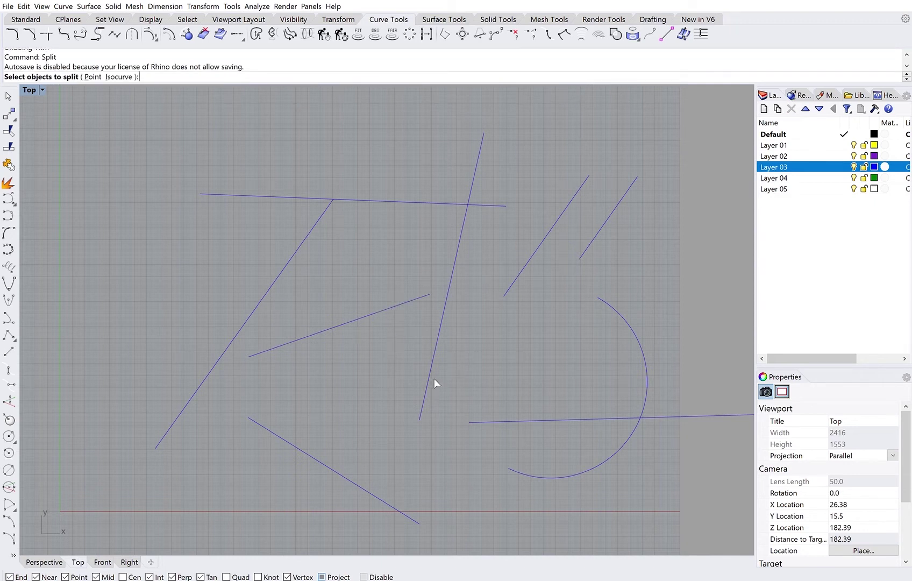
{"action": "left_click", "coordinate": [465, 211]}
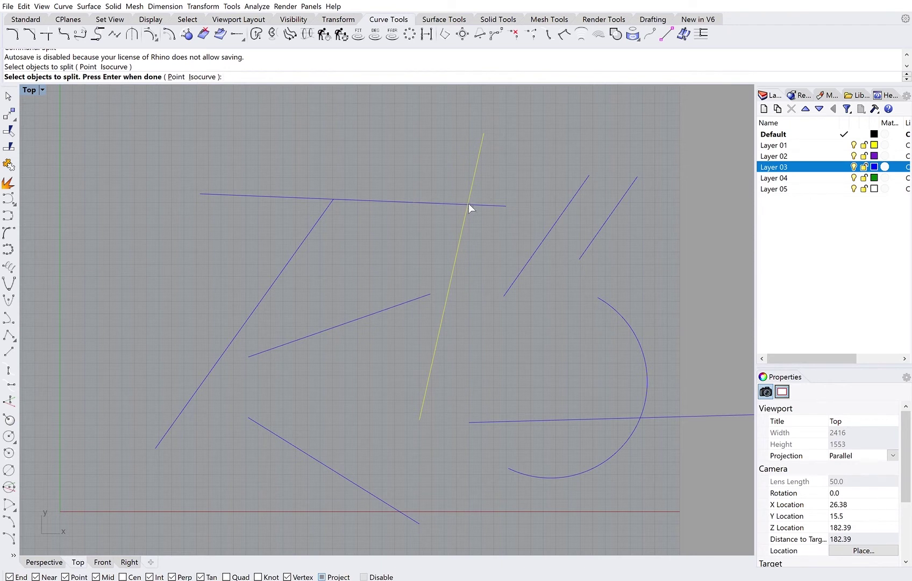
{"action": "key", "text": "Return"}
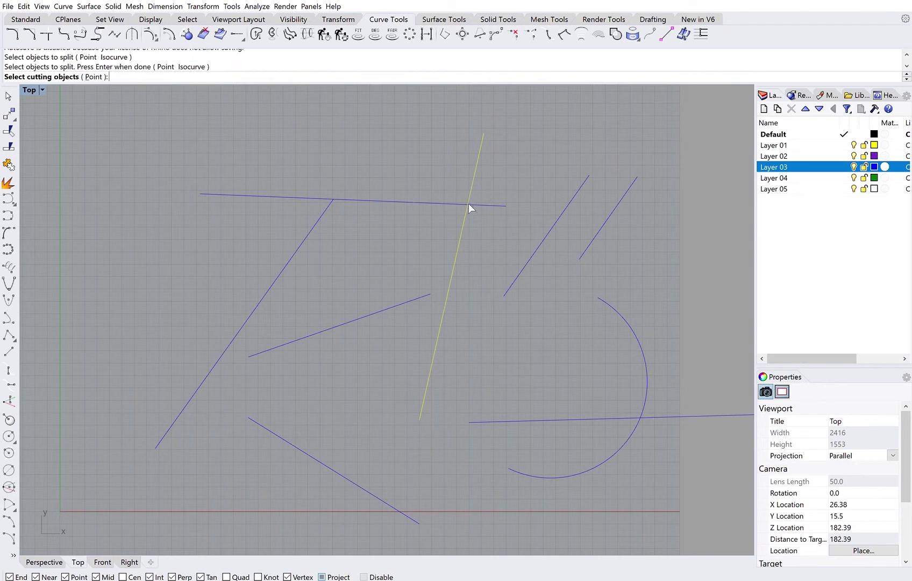
{"action": "left_click", "coordinate": [442, 192]}
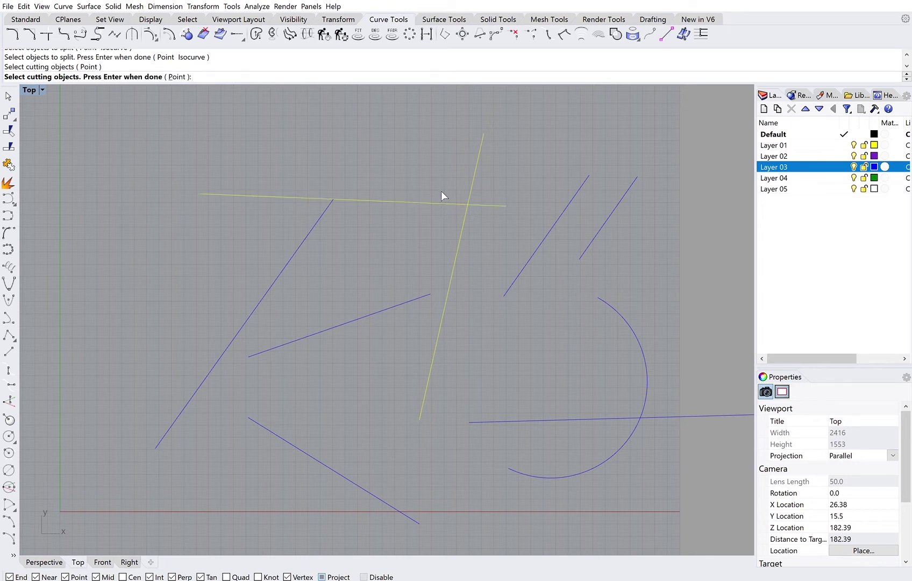
{"action": "key", "text": "Return"}
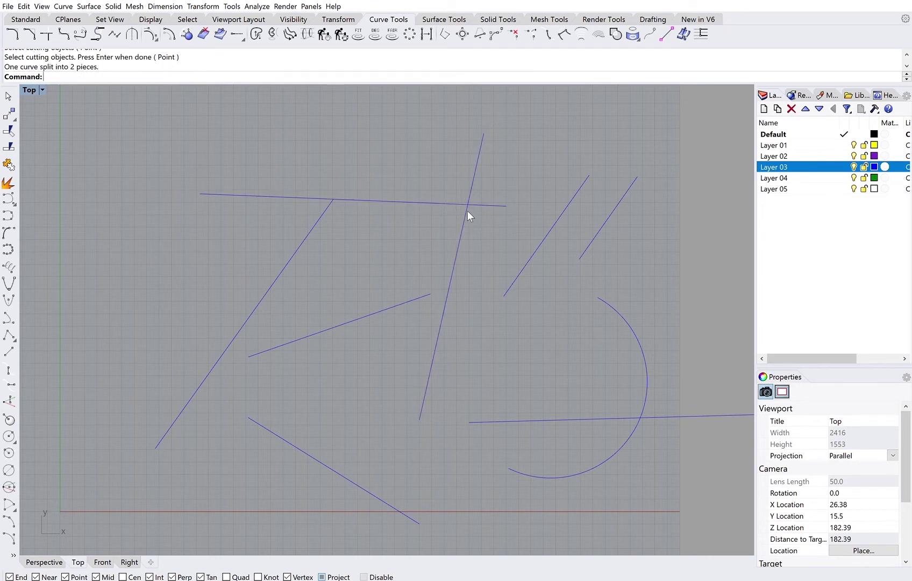
- Check the split by selecting the upper and lower pieces of the steep line separately
{"action": "left_click", "coordinate": [464, 210]}
{"action": "left_click", "coordinate": [476, 162]}
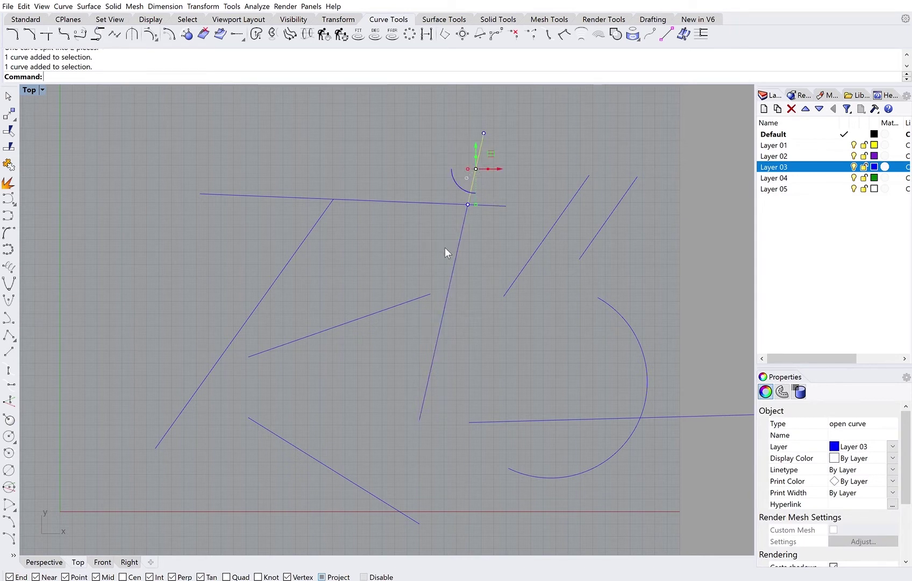
{"action": "left_click", "coordinate": [530, 148]}
{"action": "left_click", "coordinate": [476, 168]}
{"action": "left_click", "coordinate": [463, 217]}
{"action": "left_click", "coordinate": [472, 171]}
- Undo the previous edit and try extending the left parallel line's lower end to the lower part of the steep line with Natural type
{"action": "key", "text": "ctrl+z"}
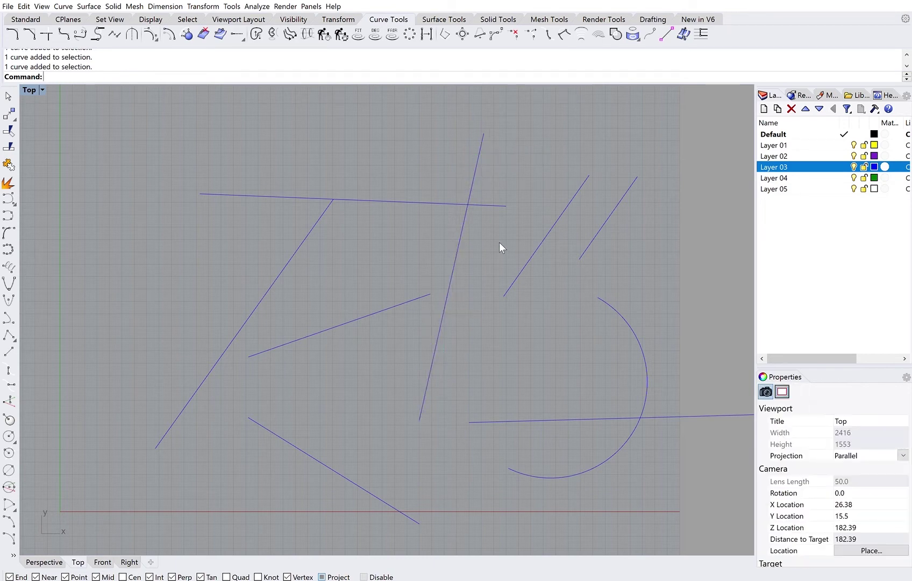
{"action": "right_click_drag", "start_coordinate": [500, 247], "coordinate": [418, 245]}
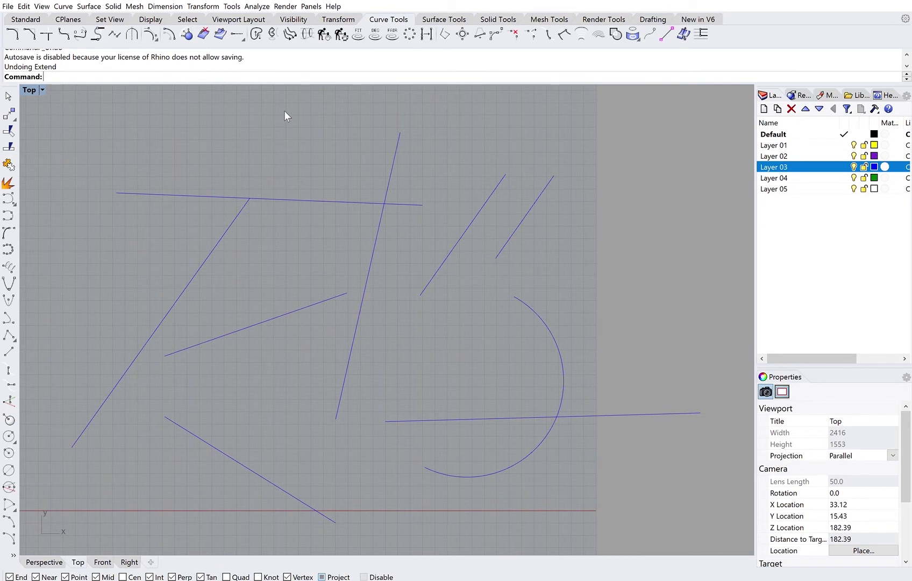
{"action": "type", "text": "Extend"}
{"action": "key", "text": "BackSpace"}
{"action": "key", "text": "BackSpace"}
{"action": "type", "text": "d"}
{"action": "key", "text": "Return"}
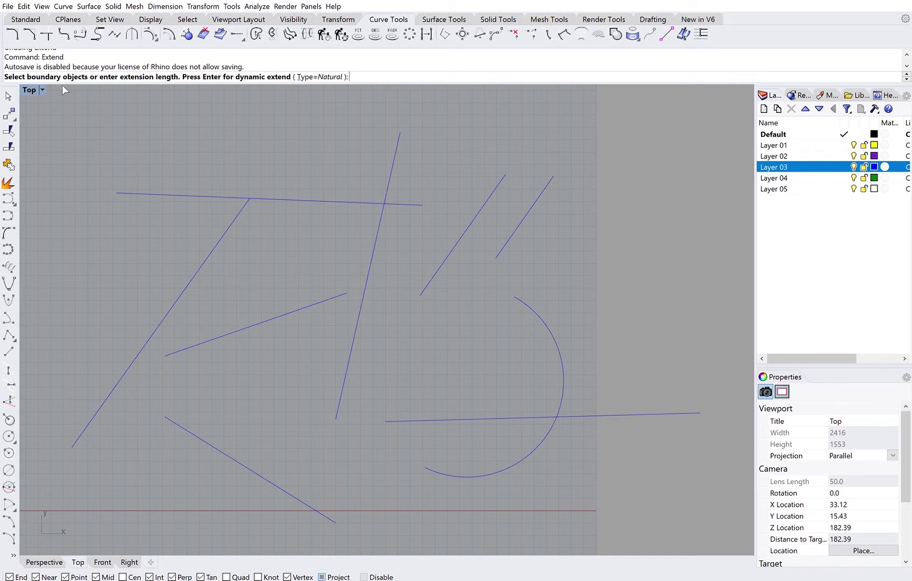
{"action": "left_click", "coordinate": [356, 327]}
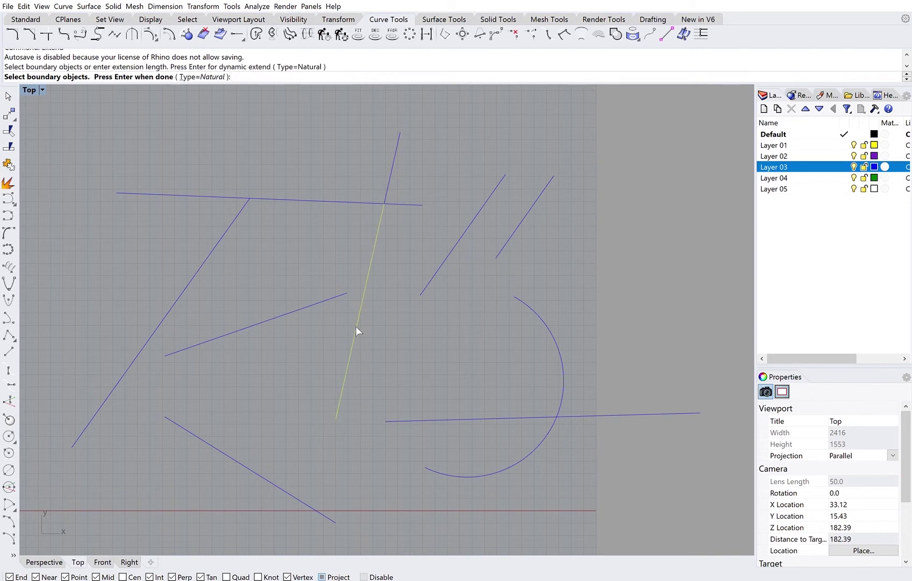
{"action": "key", "text": "Return"}
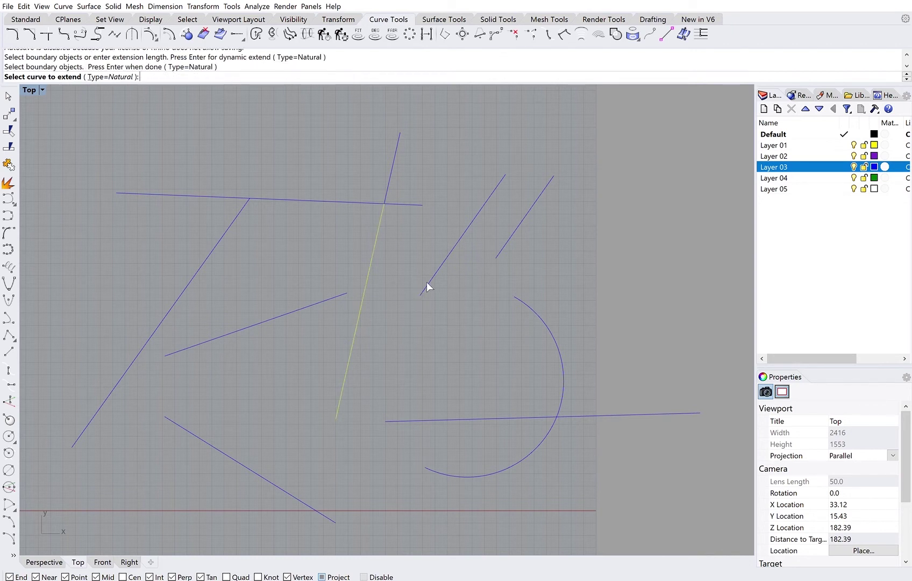
{"action": "left_click", "coordinate": [428, 273]}
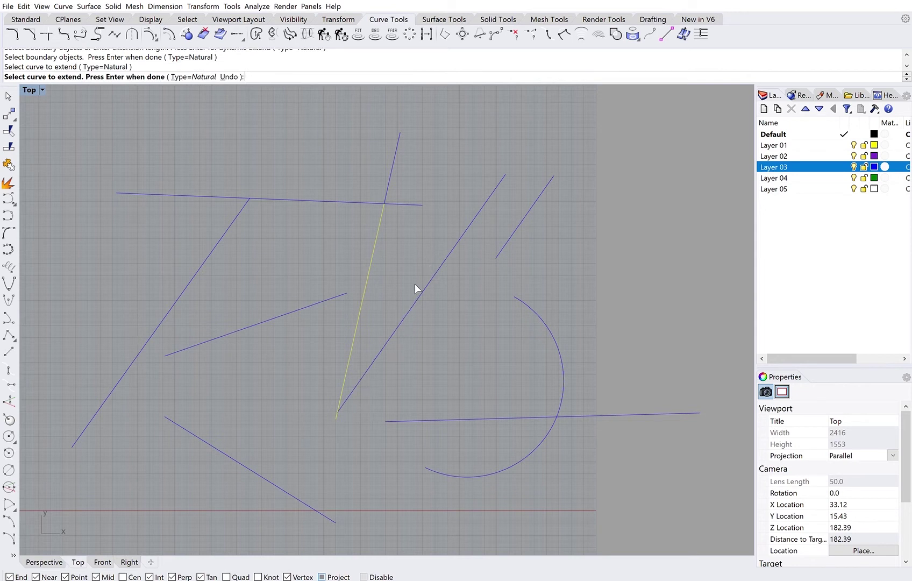
- Try extending the same line a further 2 units past the steep line, undo both extensions and end the command
{"action": "left_click", "coordinate": [350, 389]}
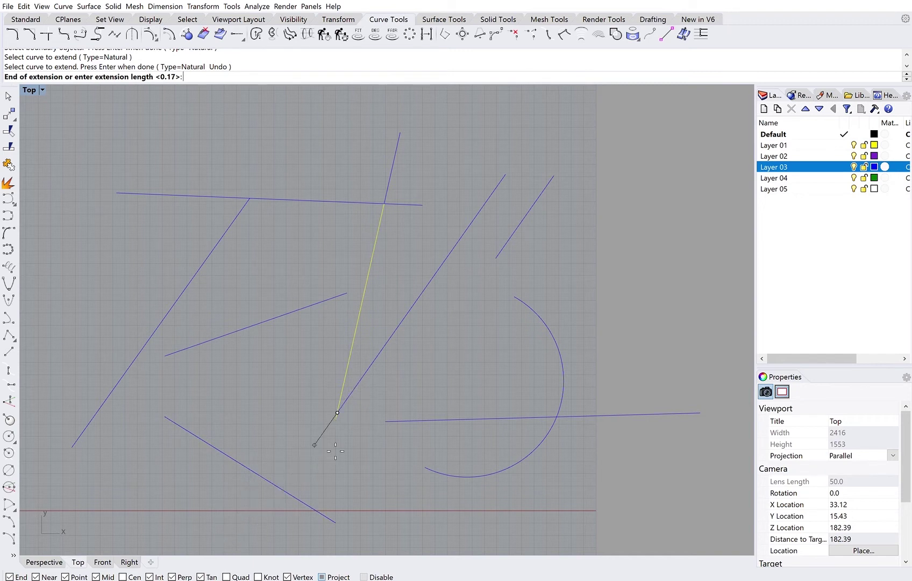
{"action": "type", "text": "2"}
{"action": "key", "text": "Return"}
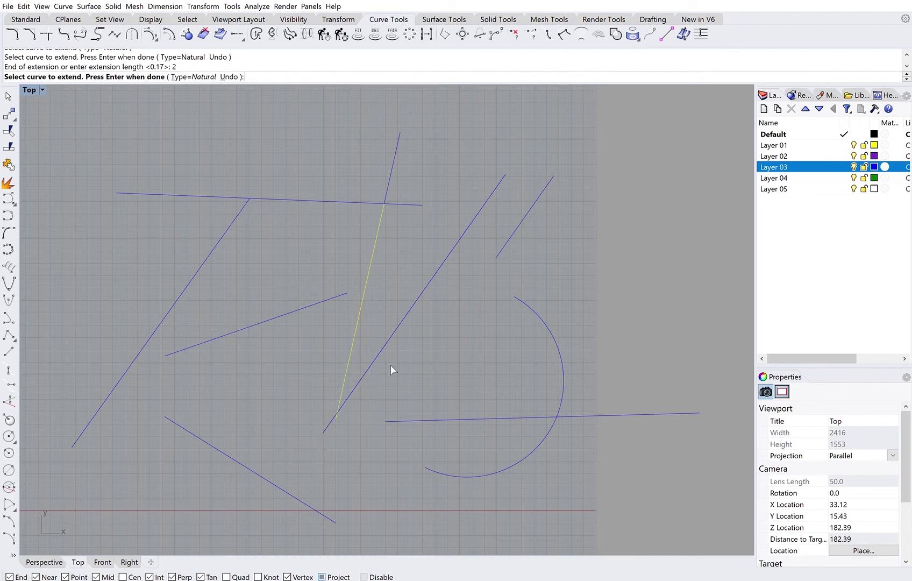
{"action": "key", "text": "ctrl+z"}
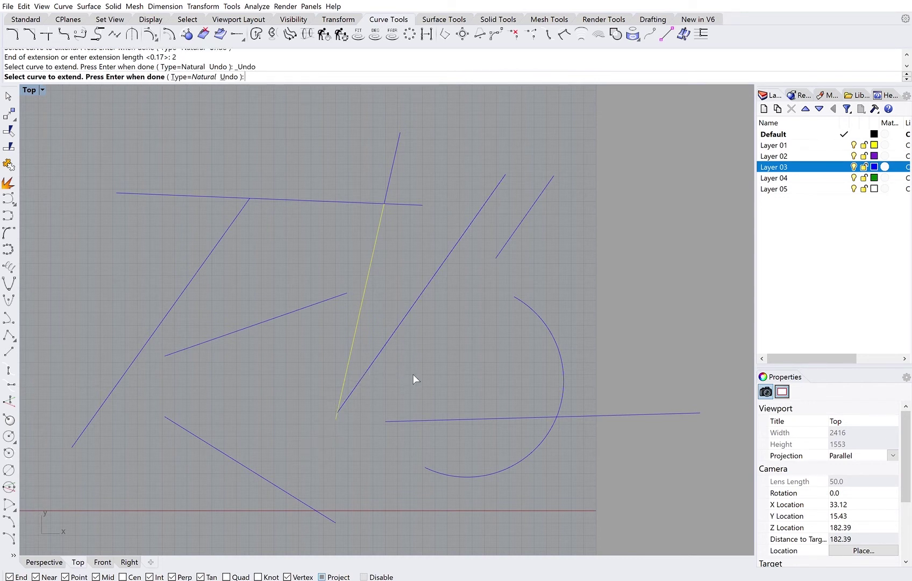
{"action": "key", "text": "ctrl+z"}
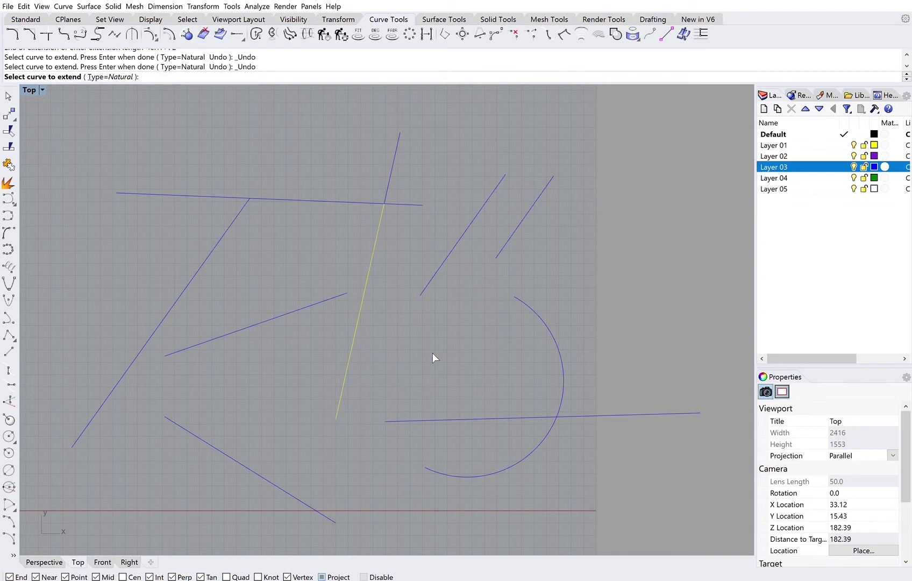
{"action": "key", "text": "Return"}
- Try extending the arc's upper end with Line type, using the left parallel line as boundary, and undo the extension
{"action": "scroll", "coordinate": [425, 360], "scroll_direction": "down", "scroll_amount": 2}
{"action": "scroll", "coordinate": [425, 360], "scroll_direction": "right", "scroll_amount": 1}
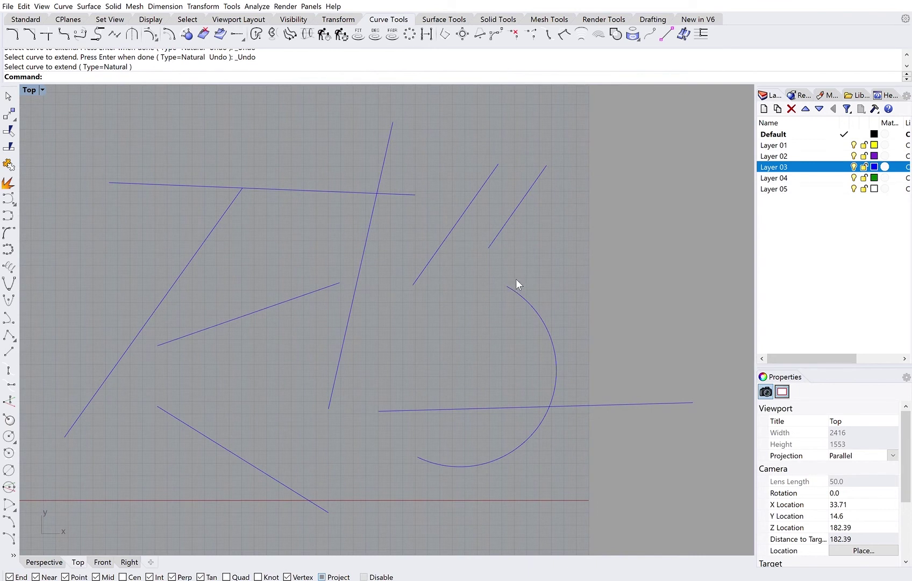
{"action": "key", "text": "Return"}
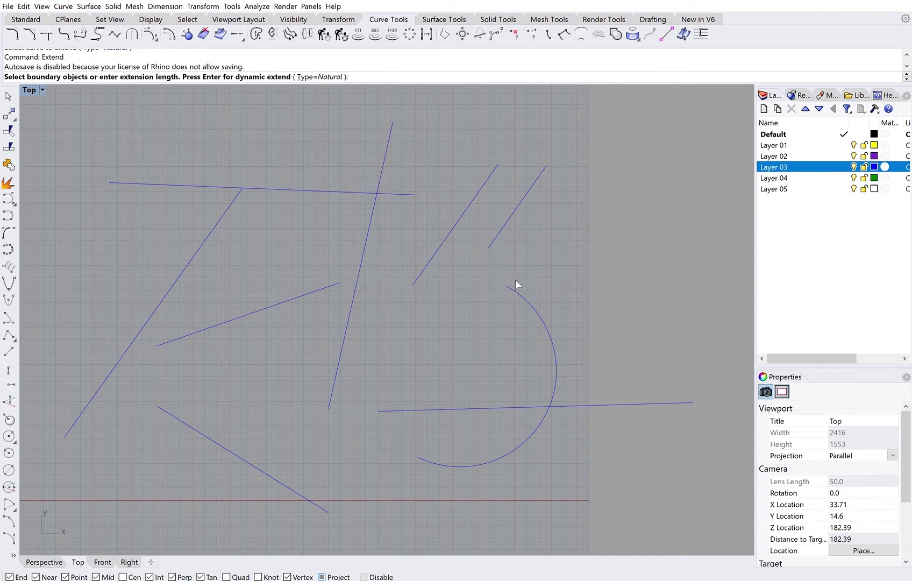
{"action": "left_click", "coordinate": [321, 75]}
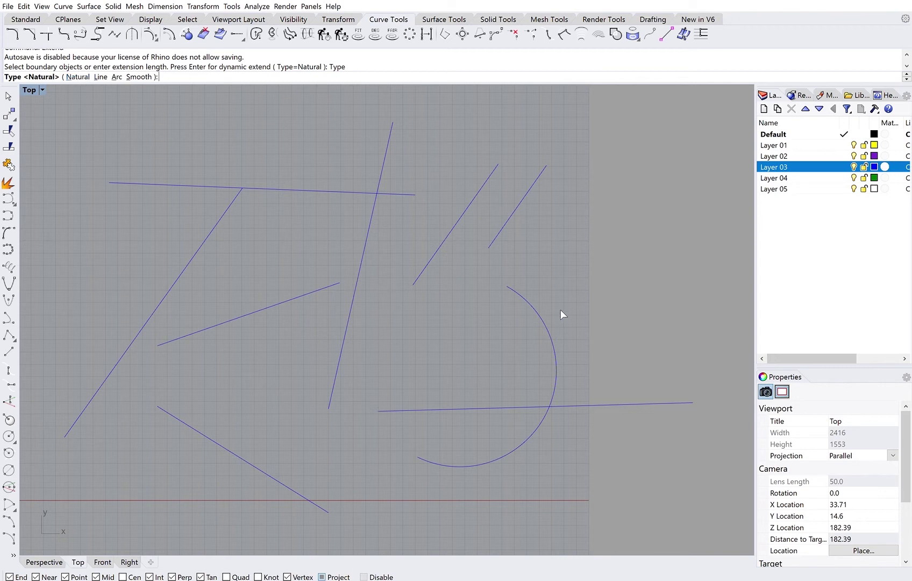
{"action": "left_click", "coordinate": [100, 77]}
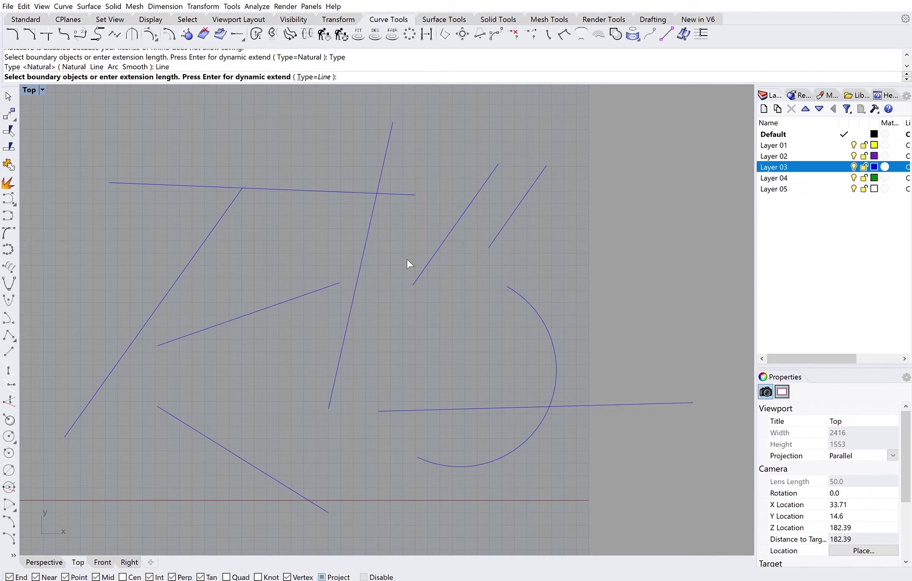
{"action": "left_click", "coordinate": [423, 264]}
{"action": "key", "text": "Return"}
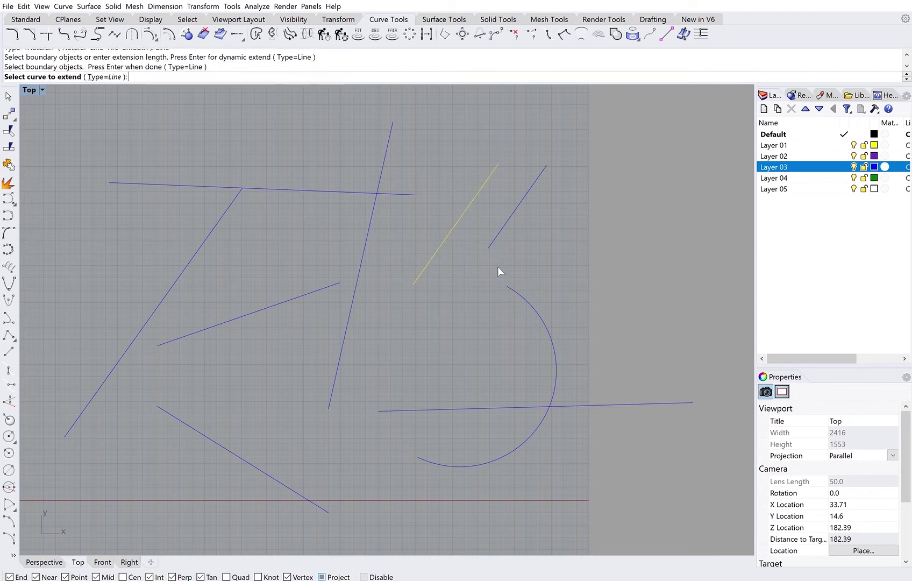
{"action": "left_click", "coordinate": [517, 286]}
{"action": "left_click", "coordinate": [517, 286]}
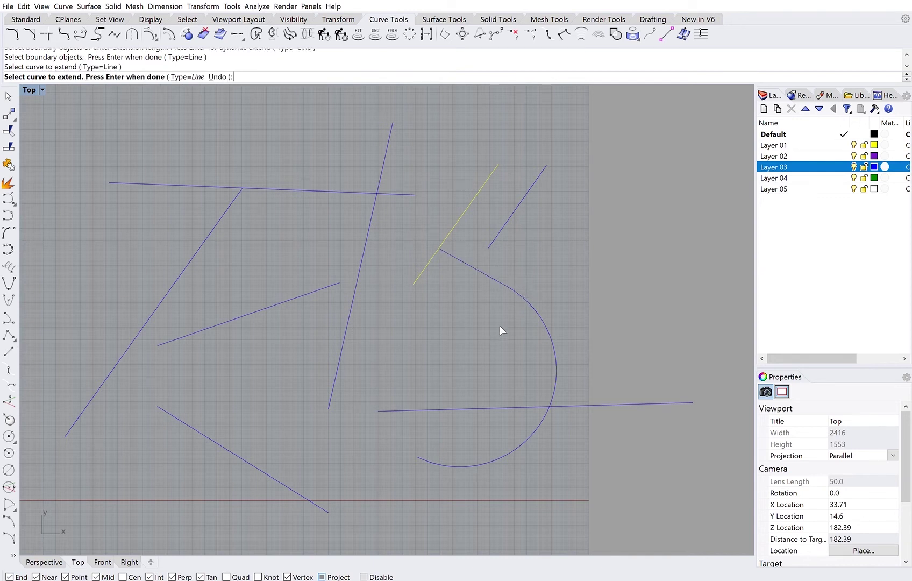
{"action": "key", "text": "Return"}
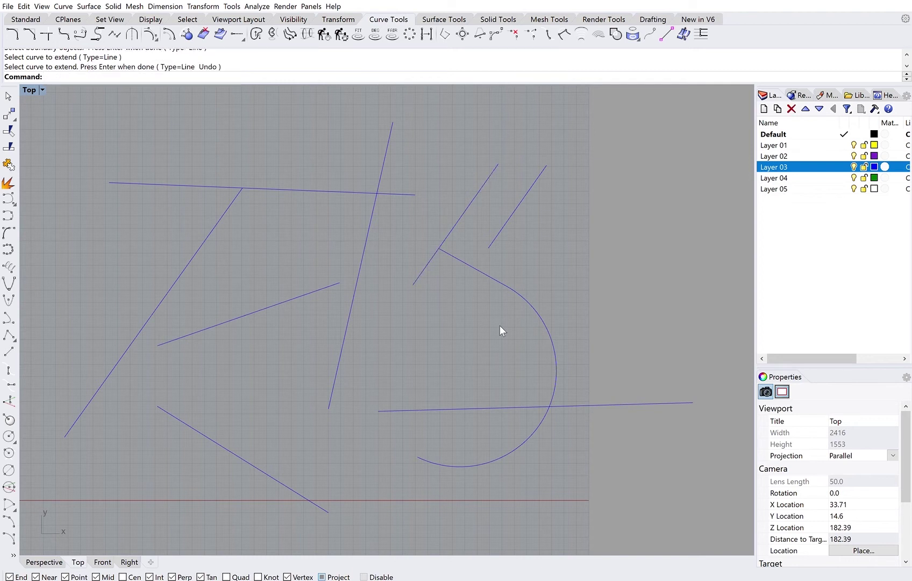
{"action": "key", "text": "ctrl+z"}
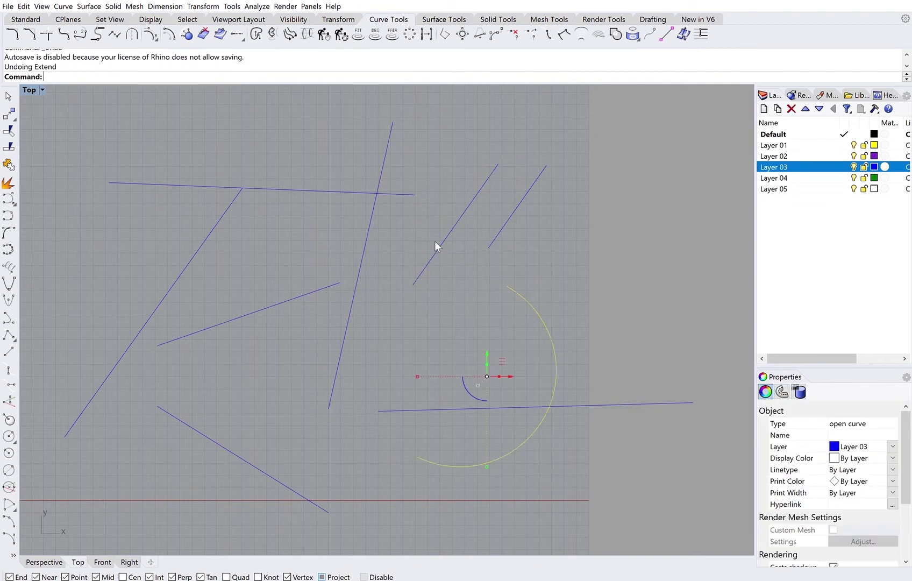
- Set the Extend type back to Natural and leave the command without extending the arc
{"action": "key", "text": "Return"}
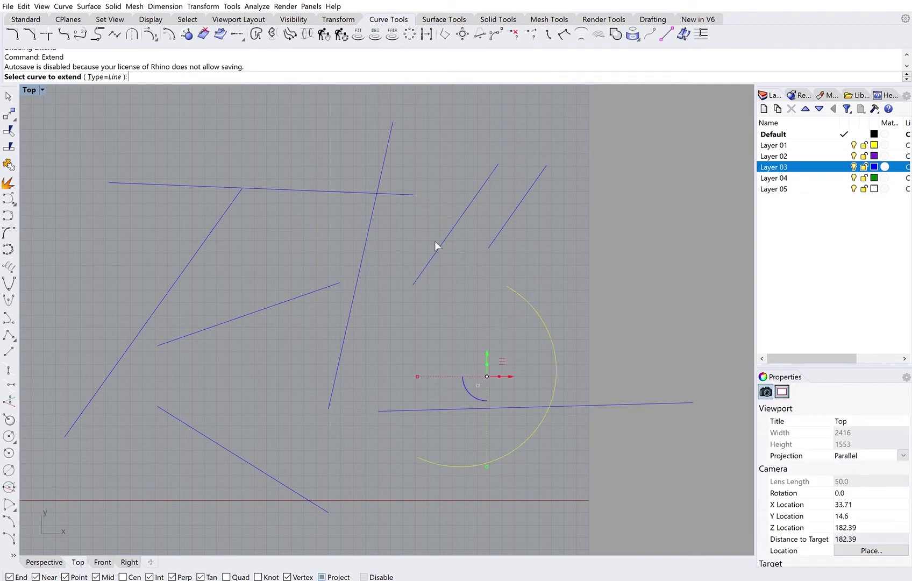
{"action": "left_click", "coordinate": [116, 75]}
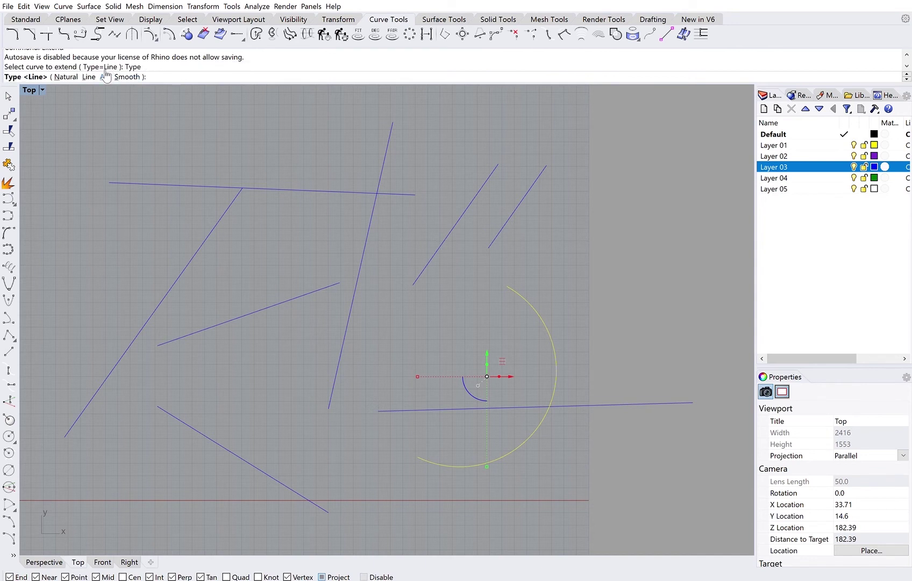
{"action": "left_click", "coordinate": [66, 76]}
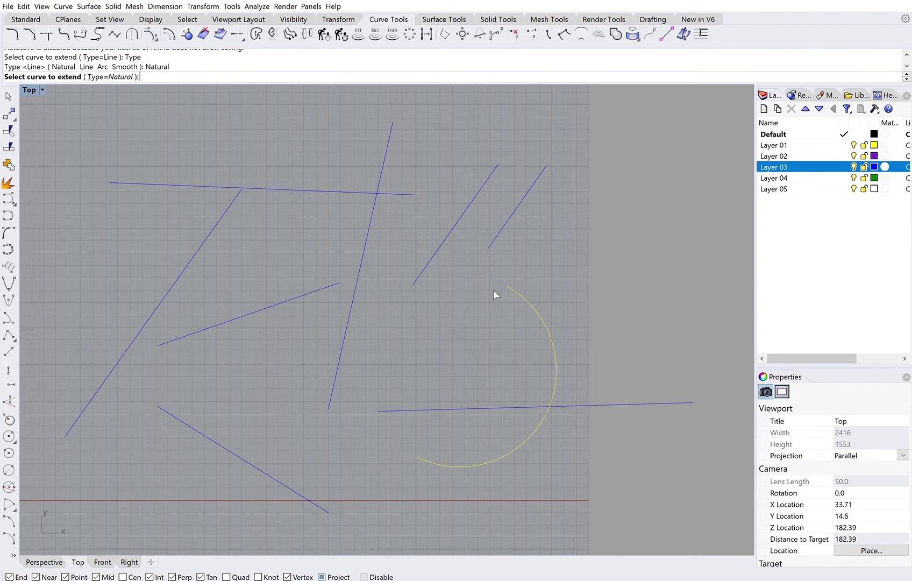
{"action": "key", "text": "Escape"}
- Try extending the arc's upper end along its natural curvature to a freely picked point, with the left parallel line as boundary
{"action": "key", "text": "Return"}
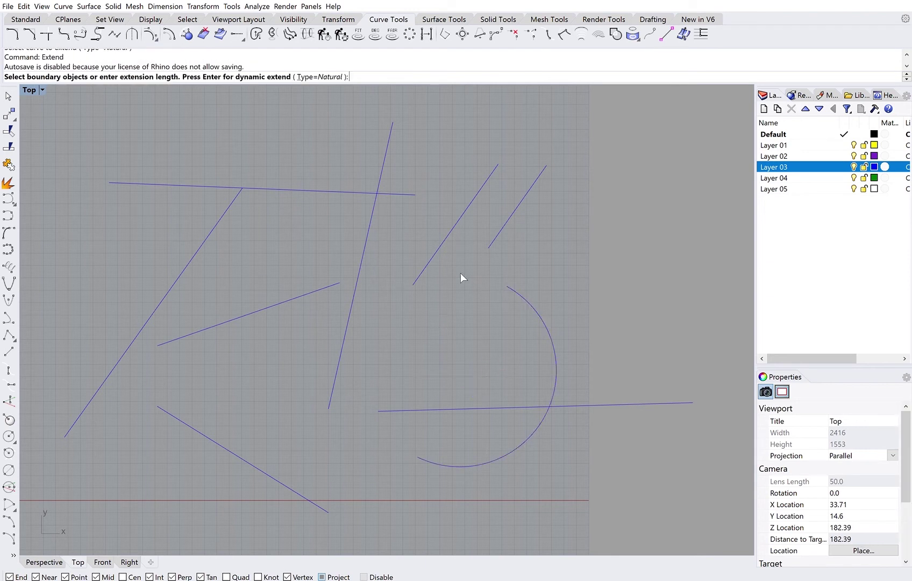
{"action": "left_click", "coordinate": [445, 227]}
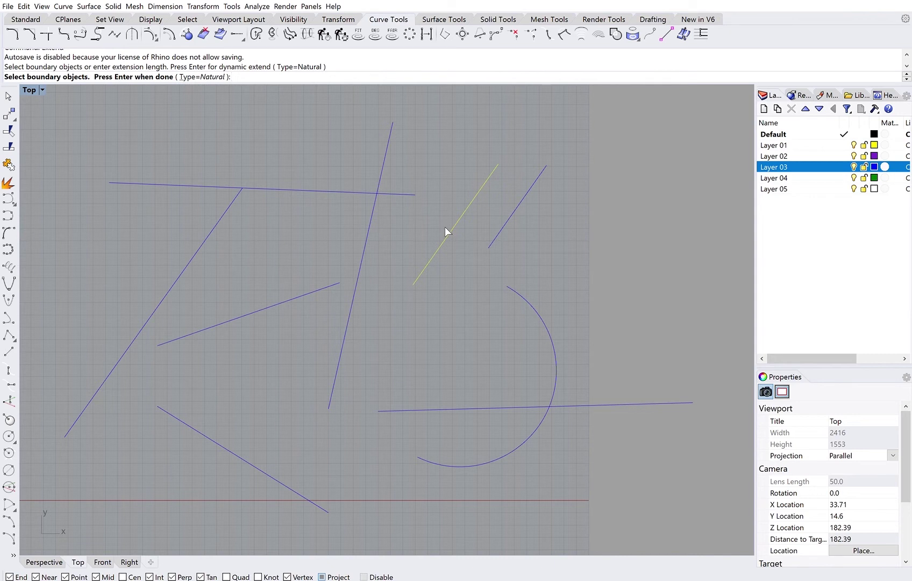
{"action": "key", "text": "Return"}
{"action": "left_click", "coordinate": [511, 278]}
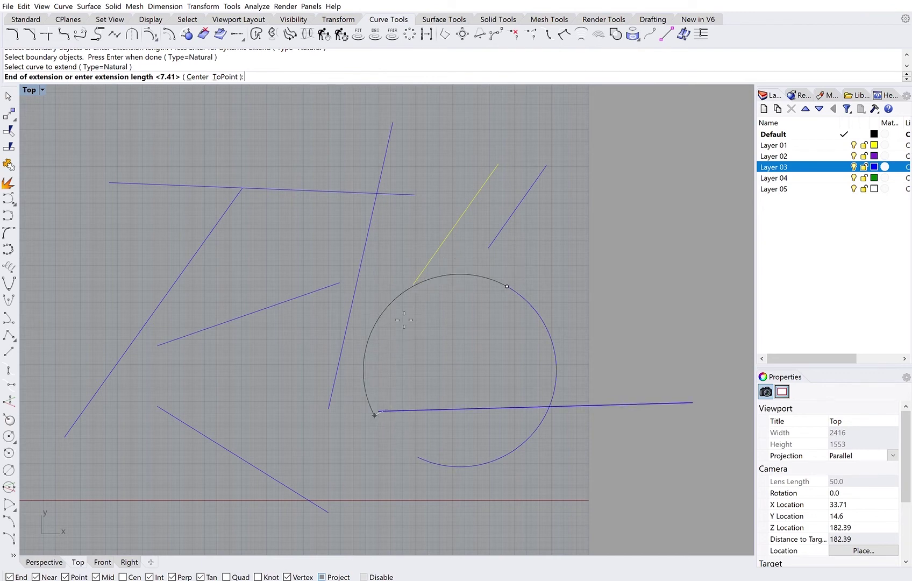
{"action": "scroll", "coordinate": [408, 286], "scroll_direction": "up", "scroll_amount": 5}
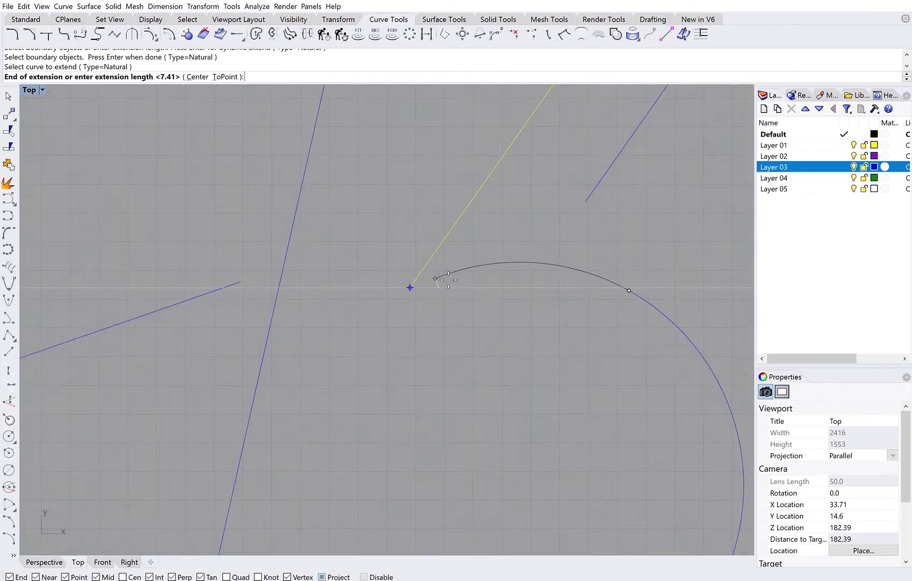
{"action": "scroll", "coordinate": [404, 288], "scroll_direction": "up", "scroll_amount": 2}
{"action": "scroll", "coordinate": [404, 287], "scroll_direction": "up", "scroll_amount": 3}
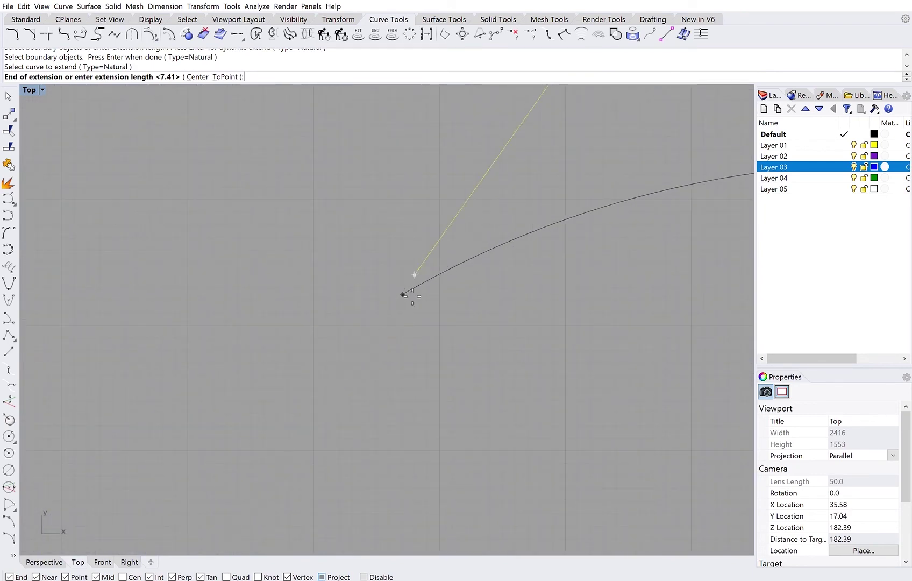
{"action": "scroll", "coordinate": [406, 295], "scroll_direction": "down", "scroll_amount": 5}
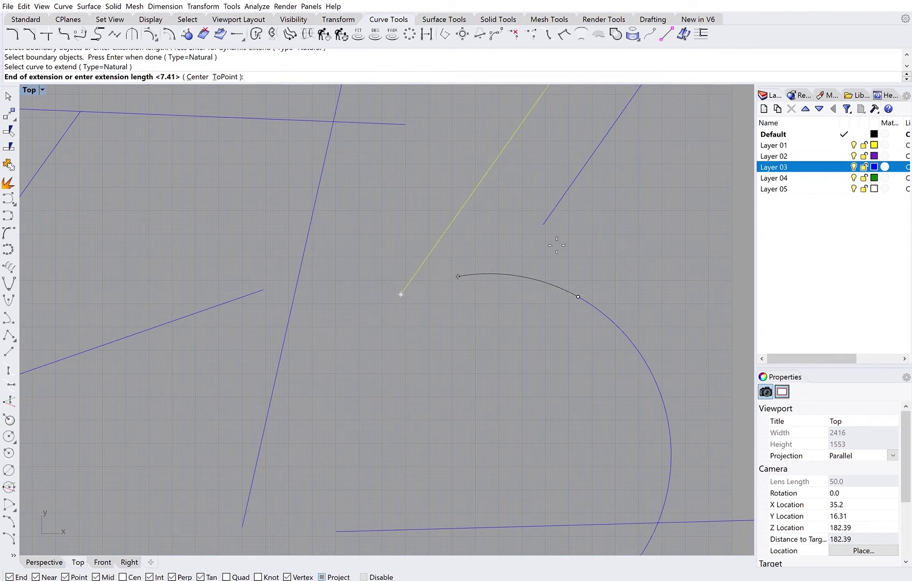
{"action": "left_click", "coordinate": [490, 273]}
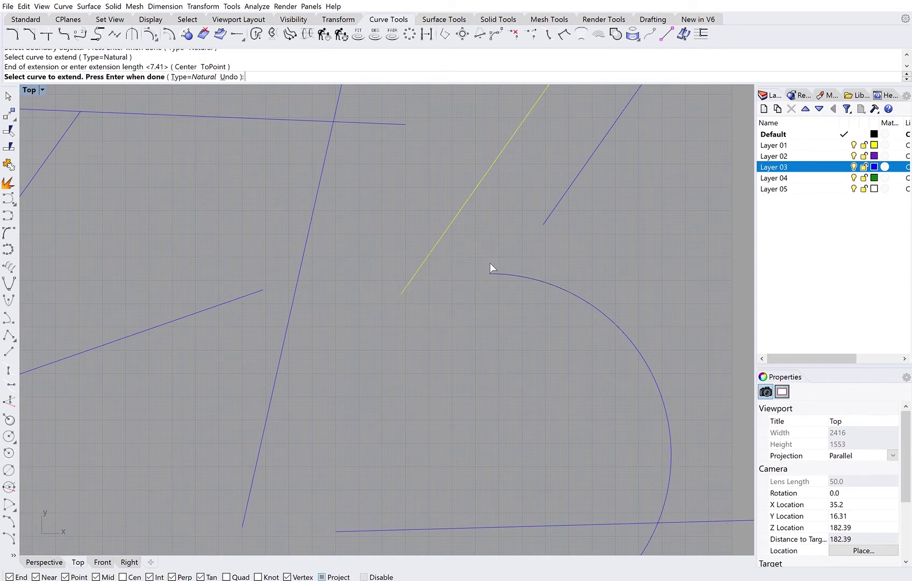
{"action": "right_click_drag", "start_coordinate": [511, 379], "coordinate": [484, 323]}
{"action": "scroll", "coordinate": [478, 315], "scroll_direction": "down", "scroll_amount": 5}
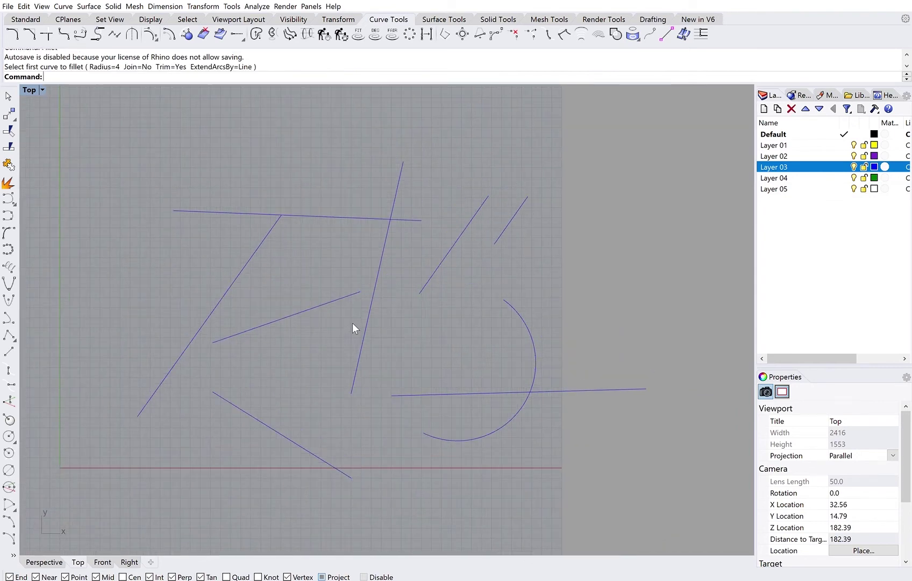
- Try filleting the right parallel line's lower end to the arc's upper end with Radius=4, Join=No and Trim=Yes
{"action": "key", "text": "Return"}
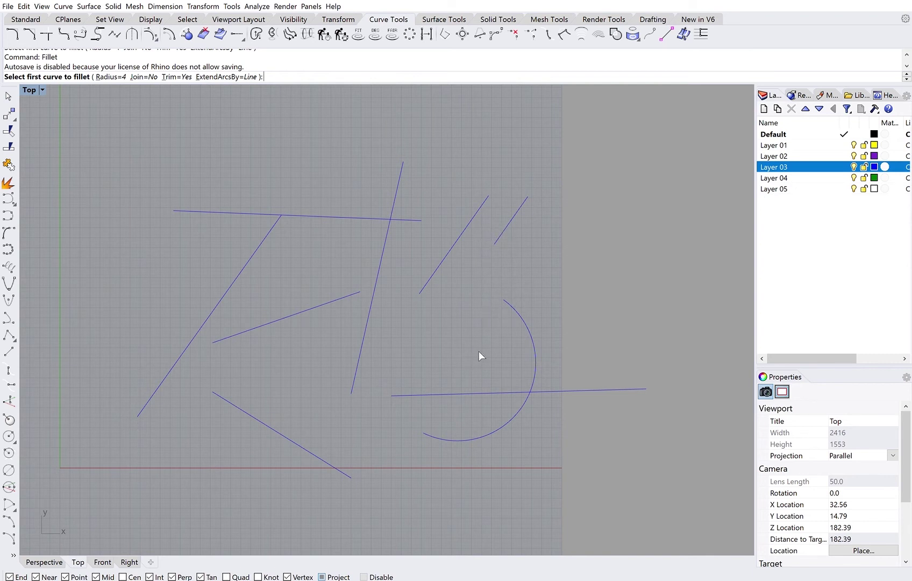
{"action": "left_click", "coordinate": [499, 226]}
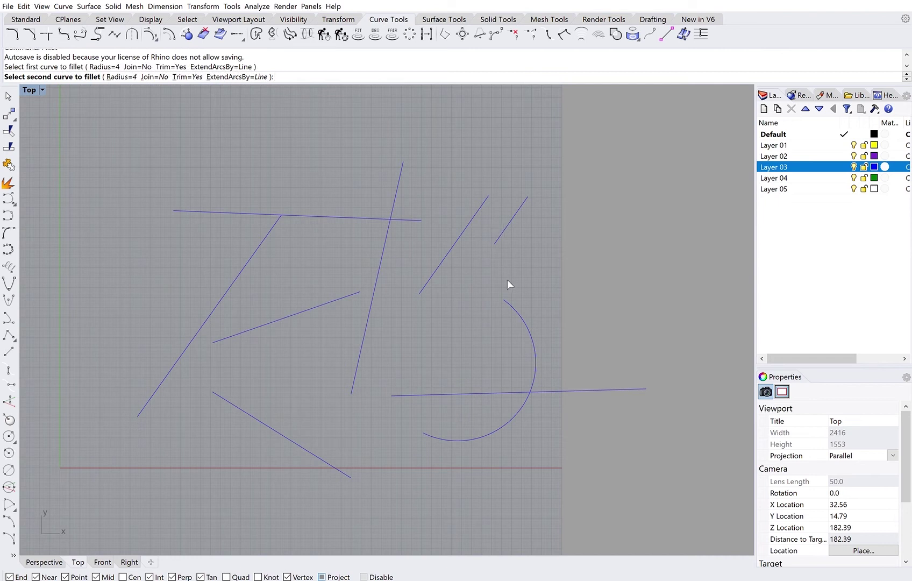
{"action": "left_click", "coordinate": [509, 298]}
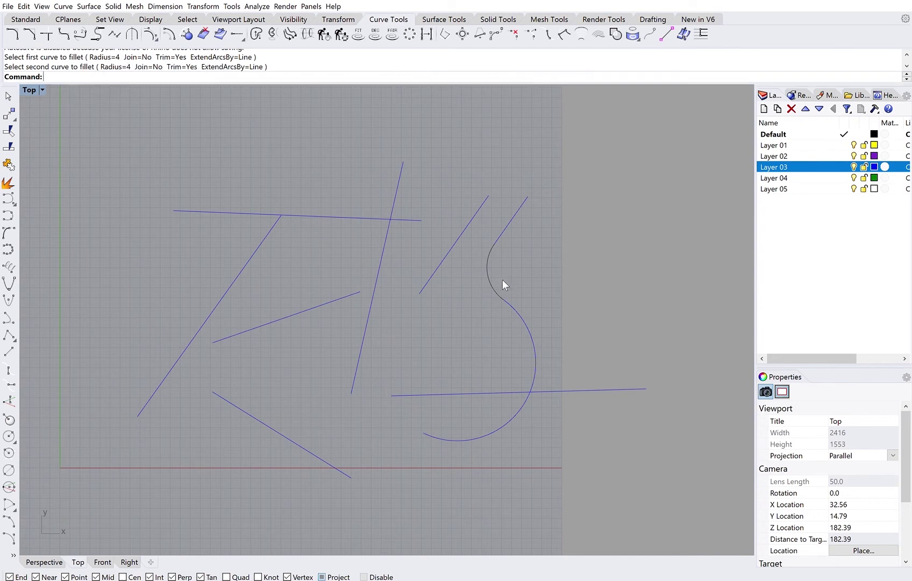
- Check whether the fillet is joined to its neighbours by selecting the fillet arc, the short line and the large arc separately
{"action": "left_click", "coordinate": [488, 266]}
{"action": "left_click", "coordinate": [499, 229]}
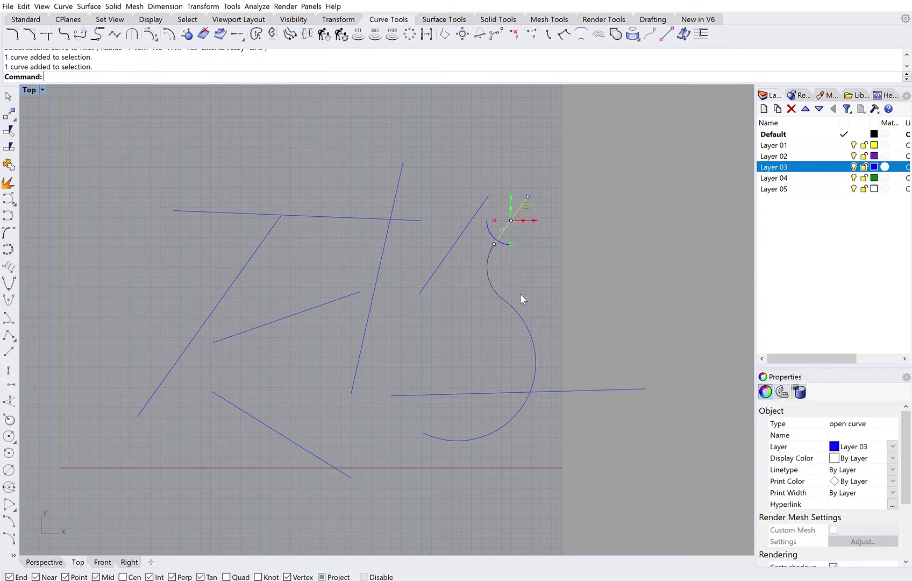
{"action": "left_click", "coordinate": [521, 305]}
{"action": "left_click", "coordinate": [488, 269]}
{"action": "left_click", "coordinate": [511, 215]}
{"action": "key", "text": "Delete"}
- Undo the trimmed fillet and fillet the right parallel line's lower end to the arc's upper end with Radius=4 and Trim=No
{"action": "type", "text": "fillet"}
{"action": "key", "text": "Return"}
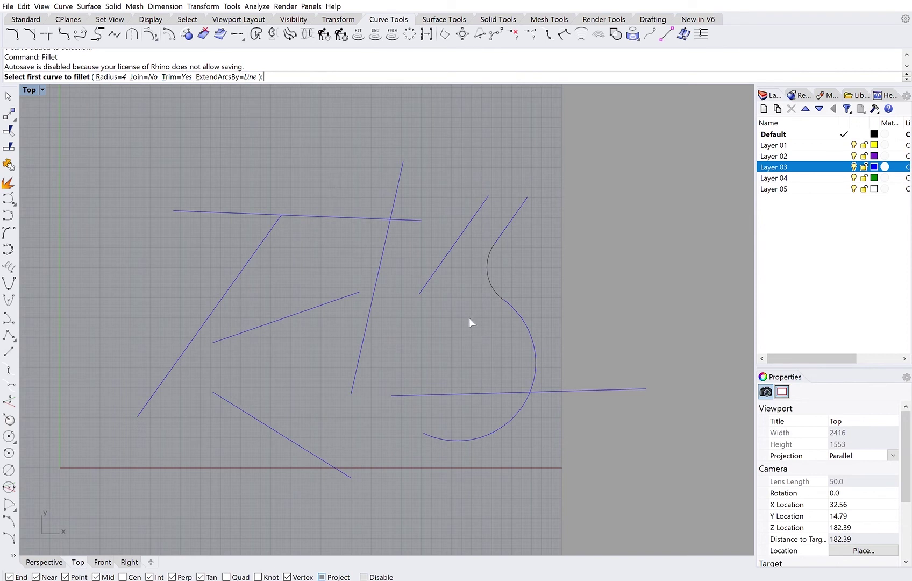
{"action": "key", "text": "ctrl+z"}
{"action": "scroll", "coordinate": [492, 290], "scroll_direction": "up", "scroll_amount": 2}
{"action": "key", "text": "Return"}
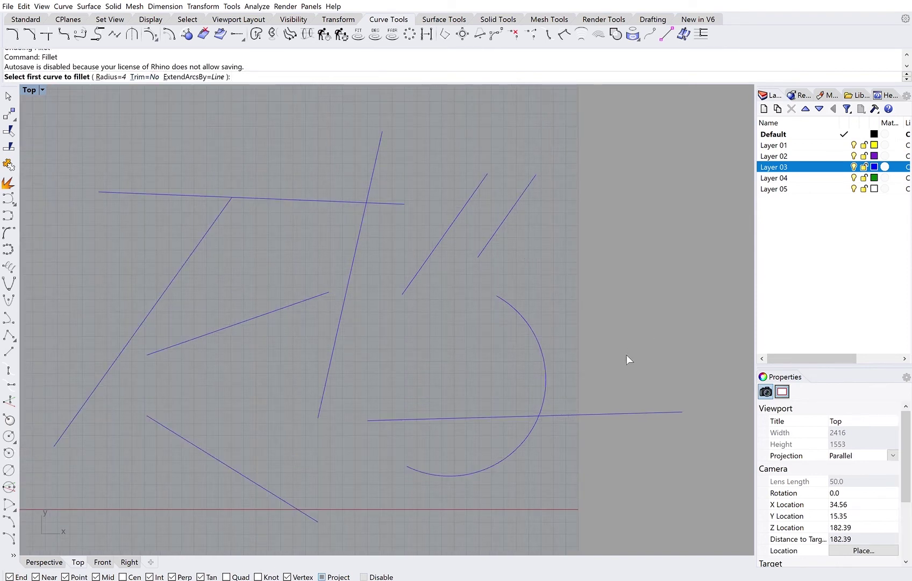
{"action": "left_click", "coordinate": [516, 295]}
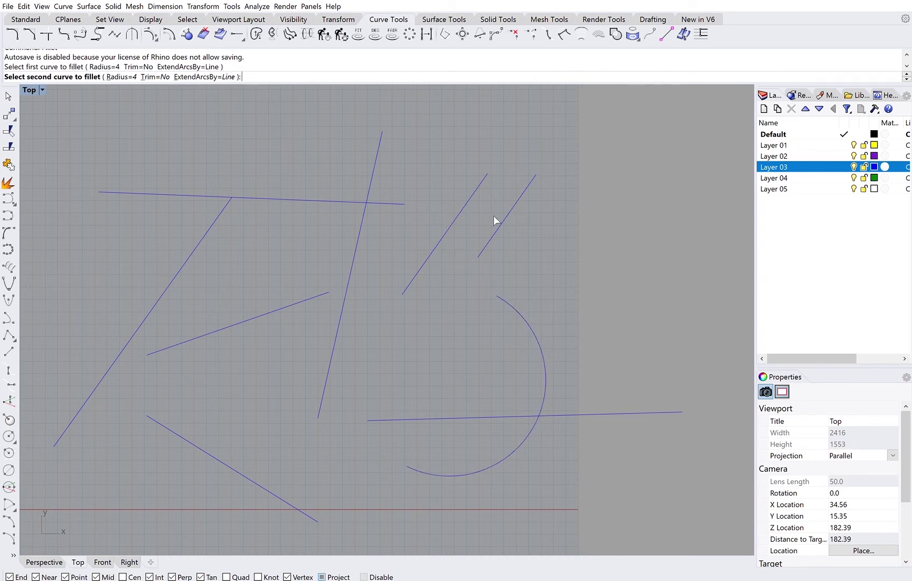
{"action": "left_click", "coordinate": [492, 232]}
- Examine close up how the fillet arc meets the ends of the right parallel line and the large arc
{"action": "scroll", "coordinate": [507, 288], "scroll_direction": "up", "scroll_amount": 6}
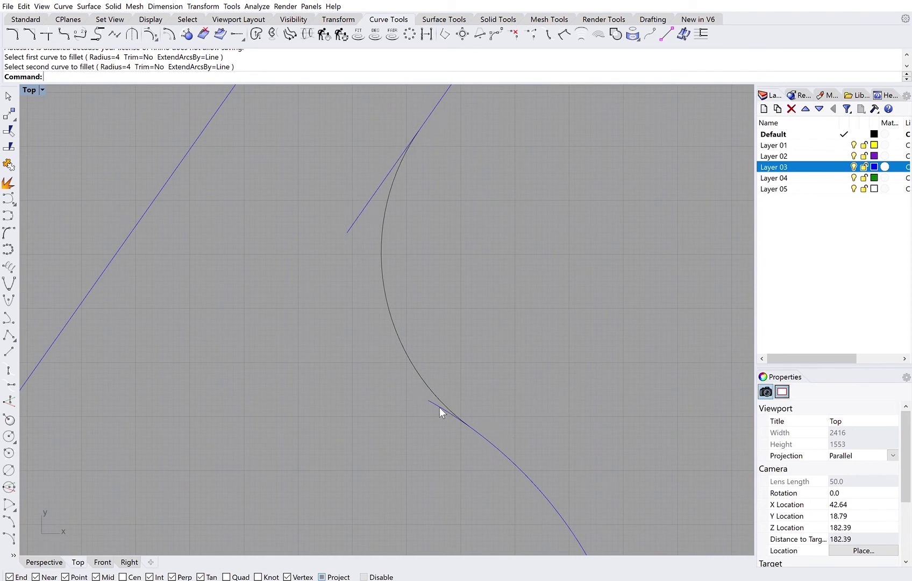
{"action": "left_click", "coordinate": [393, 166]}
{"action": "left_click", "coordinate": [385, 167]}
{"action": "key", "text": "F10"}
{"action": "key", "text": "Escape"}
{"action": "scroll", "coordinate": [536, 247], "scroll_direction": "down", "scroll_amount": 8}
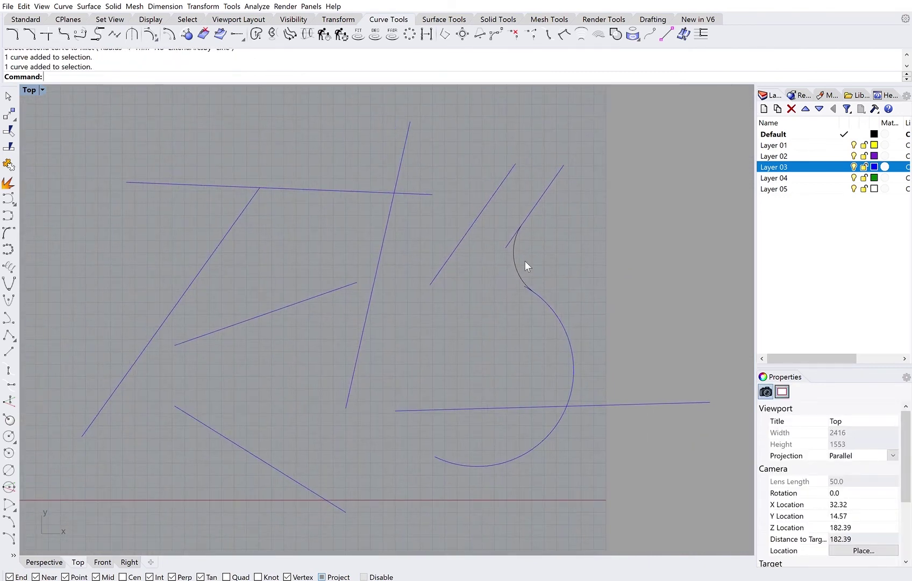
- Set the Fillet options to Trim=Yes and ExtendArcsBy=Line, after switching ExtendArcsBy to Arc and back
{"action": "type", "text": "Fillet"}
{"action": "key", "text": "Return"}
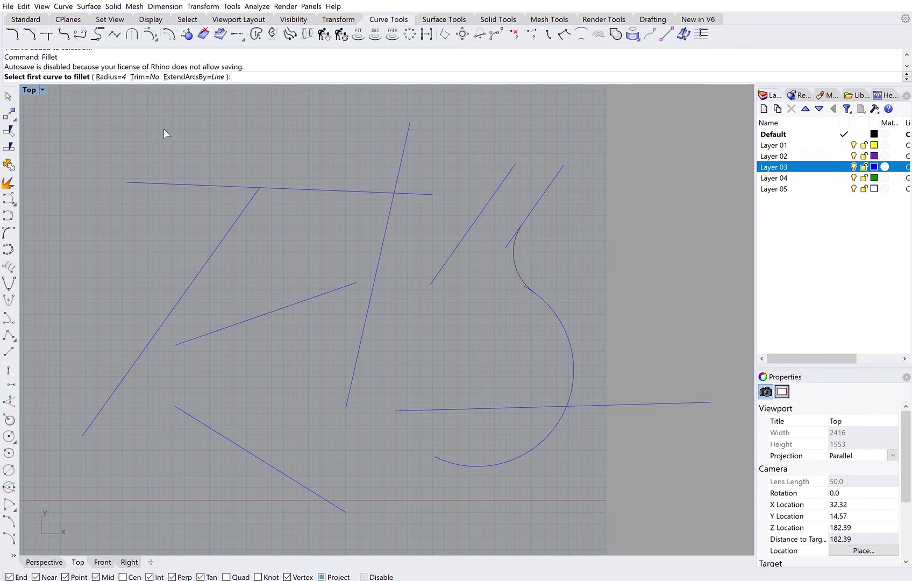
{"action": "left_click", "coordinate": [185, 76]}
{"action": "left_click", "coordinate": [185, 77]}
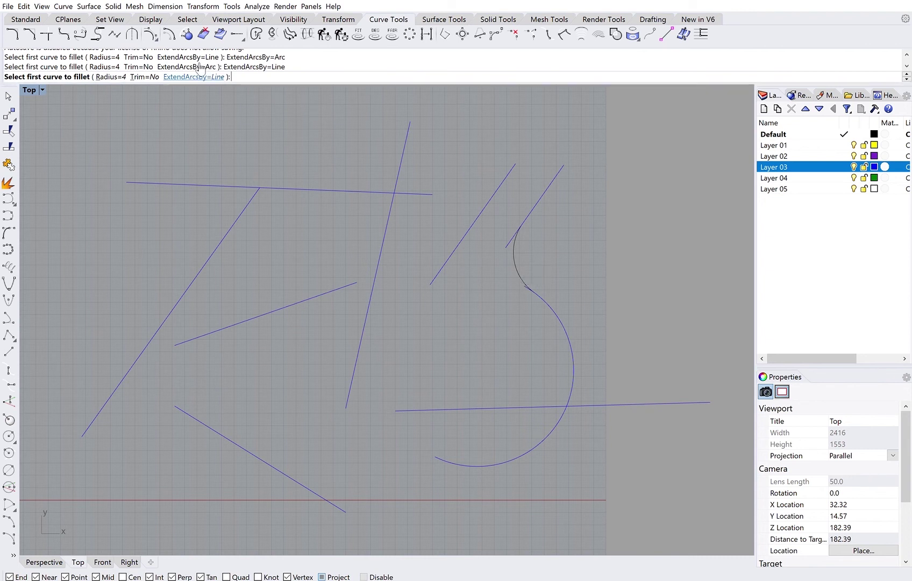
{"action": "left_click", "coordinate": [144, 76]}
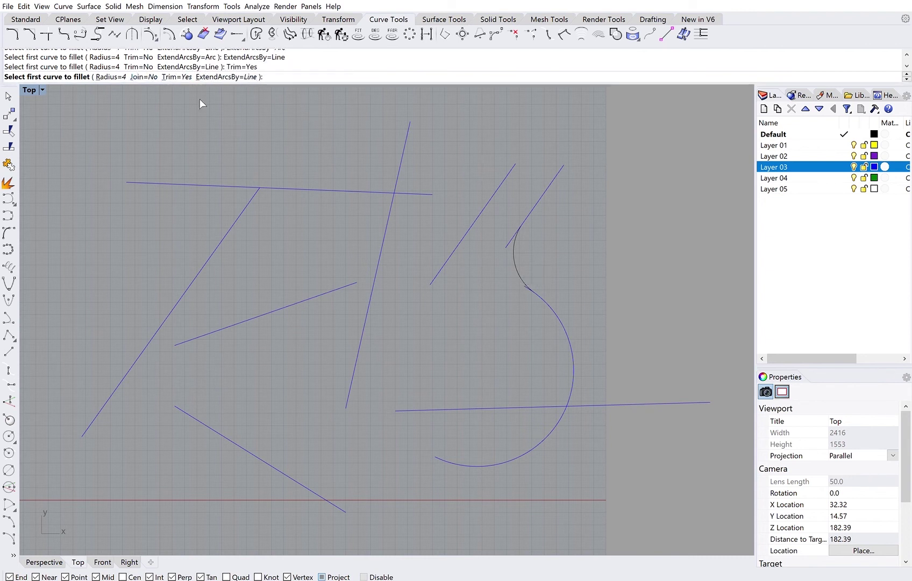
- Try filleting the left parallel line's lower end to the large arc's upper end with ExtendArcsBy=Line, and undo that fillet
{"action": "left_click", "coordinate": [437, 257]}
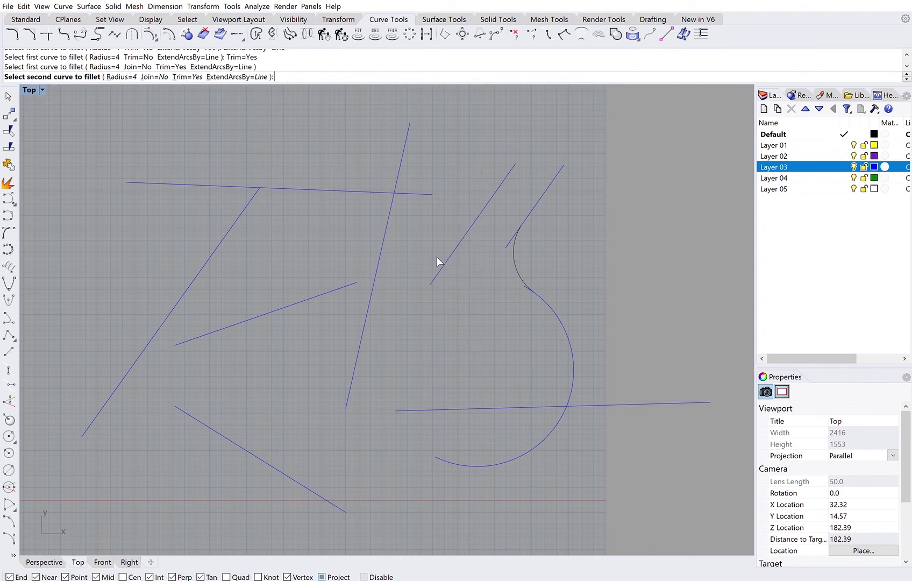
{"action": "left_click", "coordinate": [540, 288]}
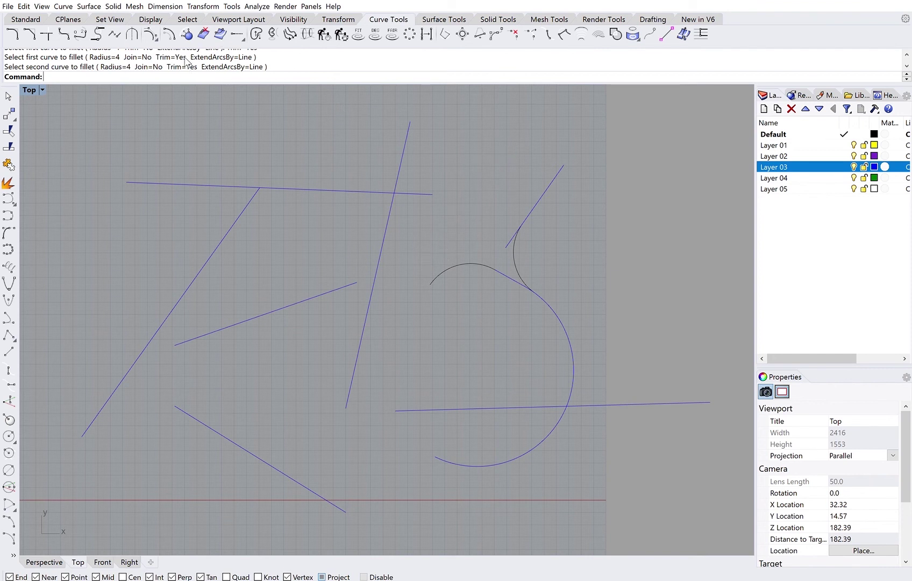
{"action": "key", "text": "Return"}
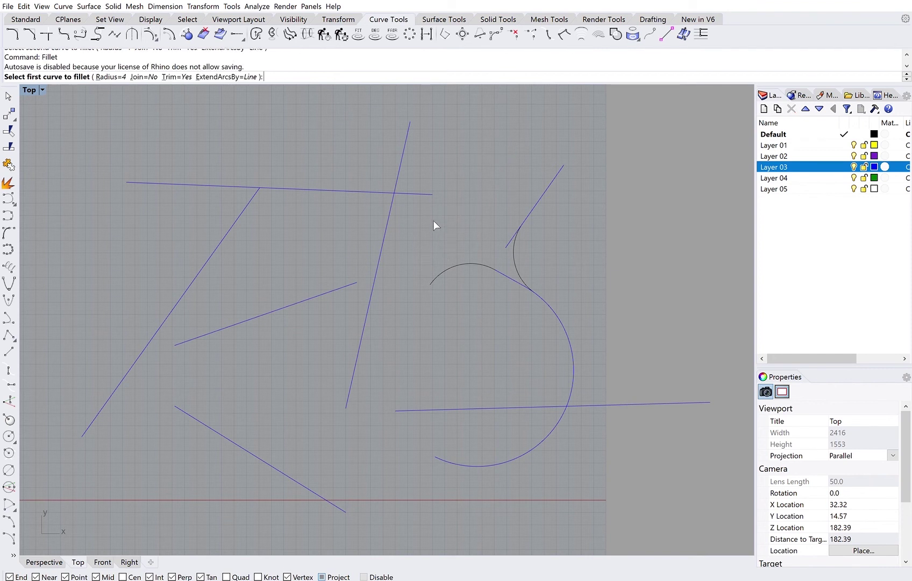
{"action": "key", "text": "ctrl+z"}
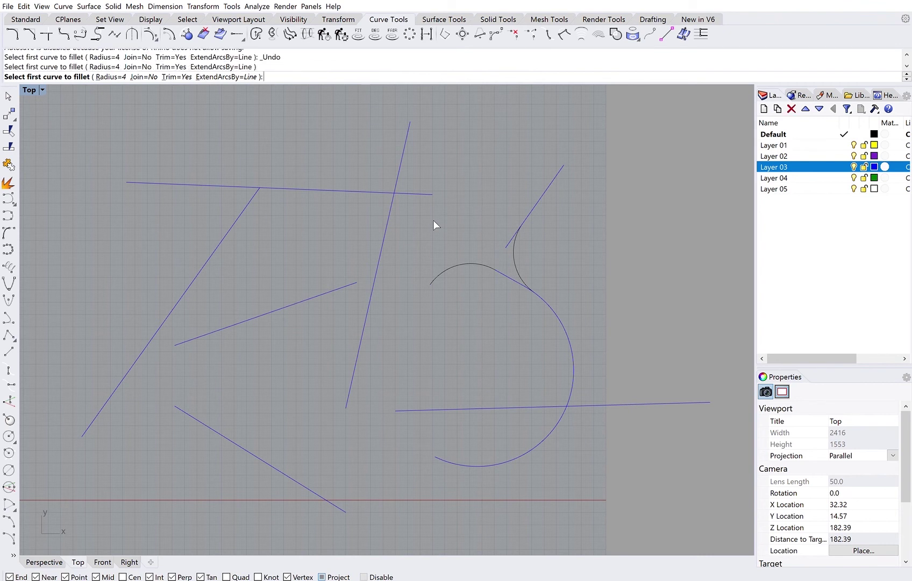
{"action": "key", "text": "Escape"}
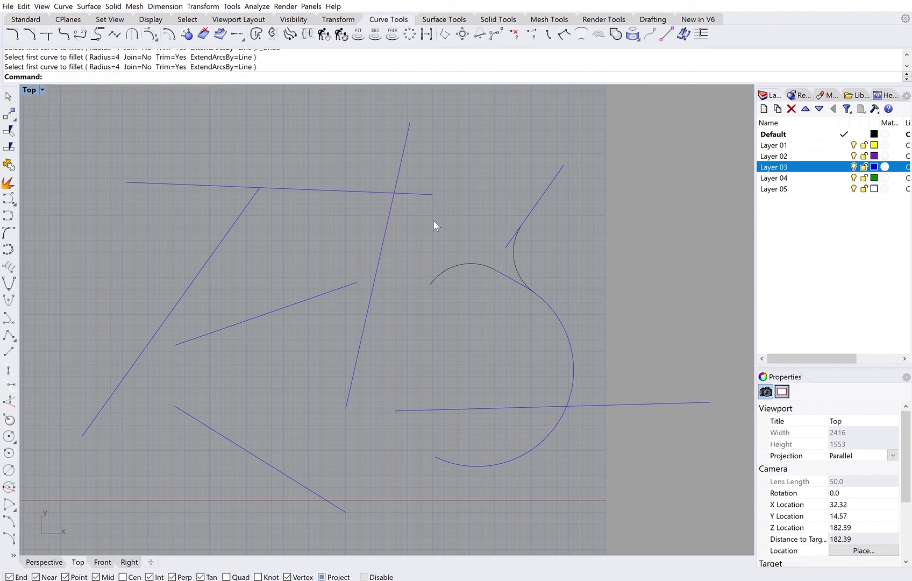
{"action": "key", "text": "ctrl+z"}
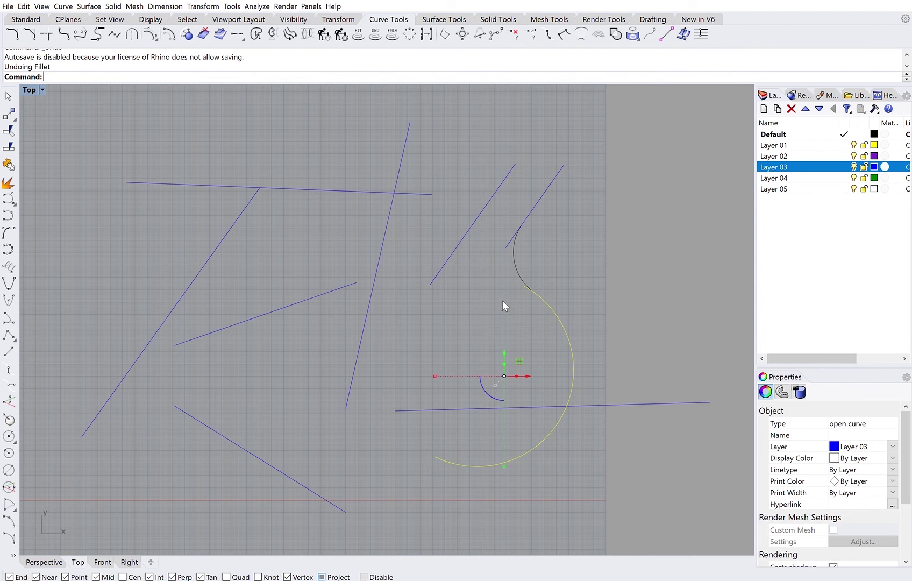
{"action": "key", "text": "Escape"}
- Fillet the large arc's upper end to the left parallel line with Radius=4, Join=No, Trim=Yes and ExtendArcsBy=Arc
{"action": "key", "text": "Return"}
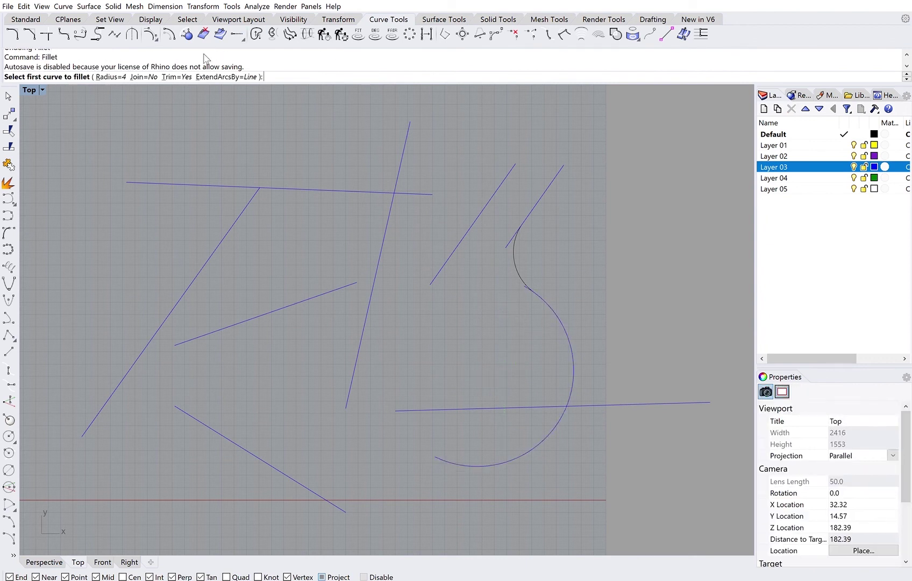
{"action": "left_click", "coordinate": [228, 77]}
{"action": "left_click", "coordinate": [229, 77]}
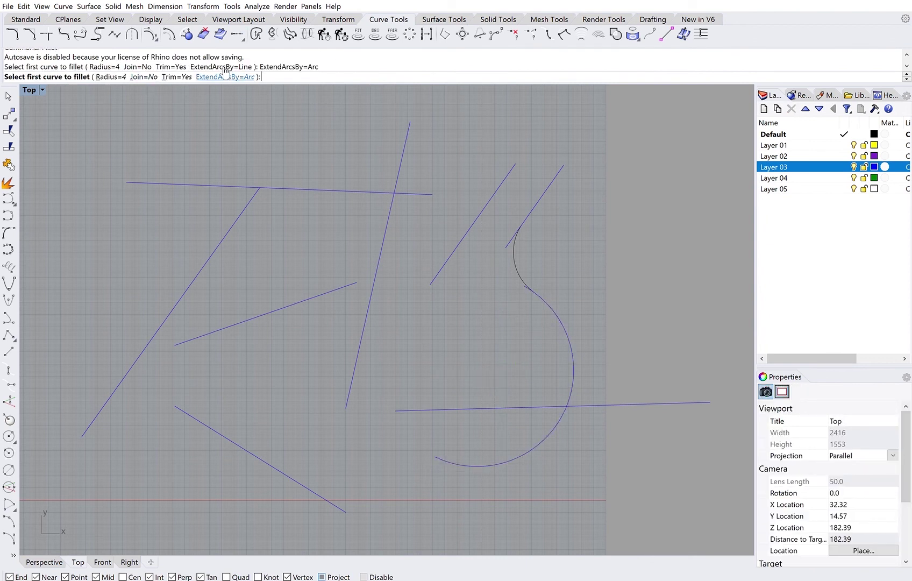
{"action": "left_click", "coordinate": [544, 283]}
{"action": "left_click", "coordinate": [435, 263]}
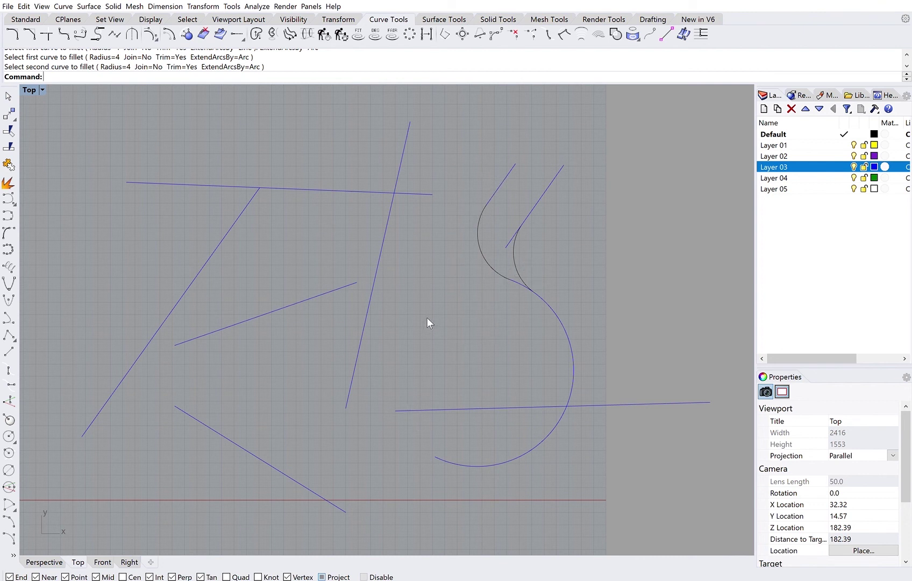
- Review the command list beside the drawing and check the extents of the steep line and the upper horizontal line by selecting each
{"action": "scroll", "coordinate": [426, 318], "scroll_direction": "down", "scroll_amount": 6}
{"action": "scroll", "coordinate": [252, 323], "scroll_direction": "up", "scroll_amount": 2}
{"action": "scroll", "coordinate": [260, 305], "scroll_direction": "up", "scroll_amount": 3}
{"action": "right_click_drag", "start_coordinate": [258, 306], "coordinate": [184, 324]}
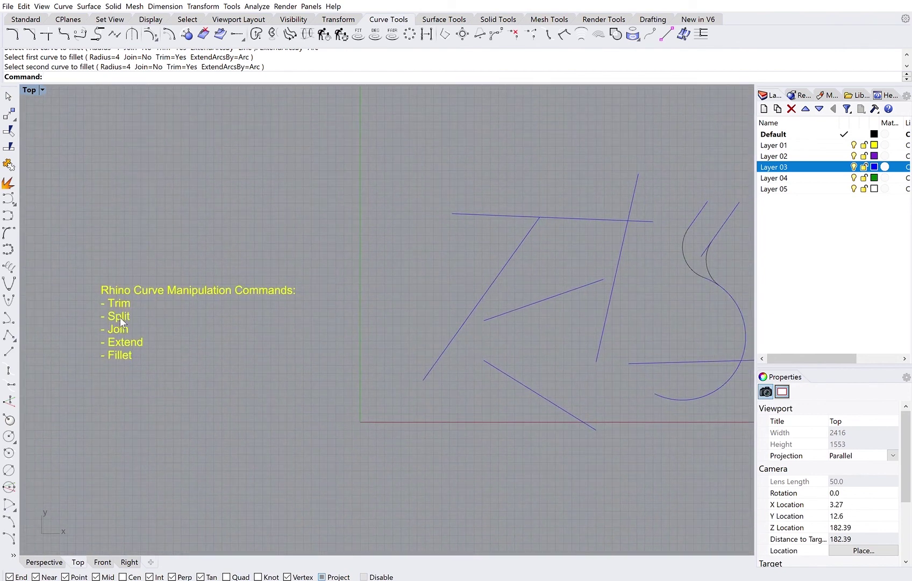
{"action": "right_click_drag", "start_coordinate": [346, 332], "coordinate": [204, 338]}
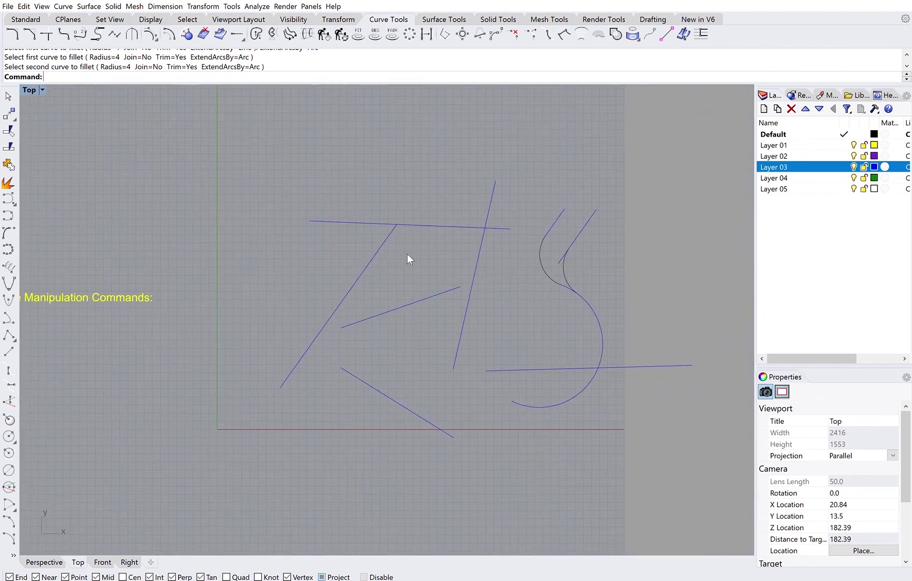
{"action": "scroll", "coordinate": [480, 223], "scroll_direction": "up", "scroll_amount": 1}
{"action": "left_click", "coordinate": [481, 229]}
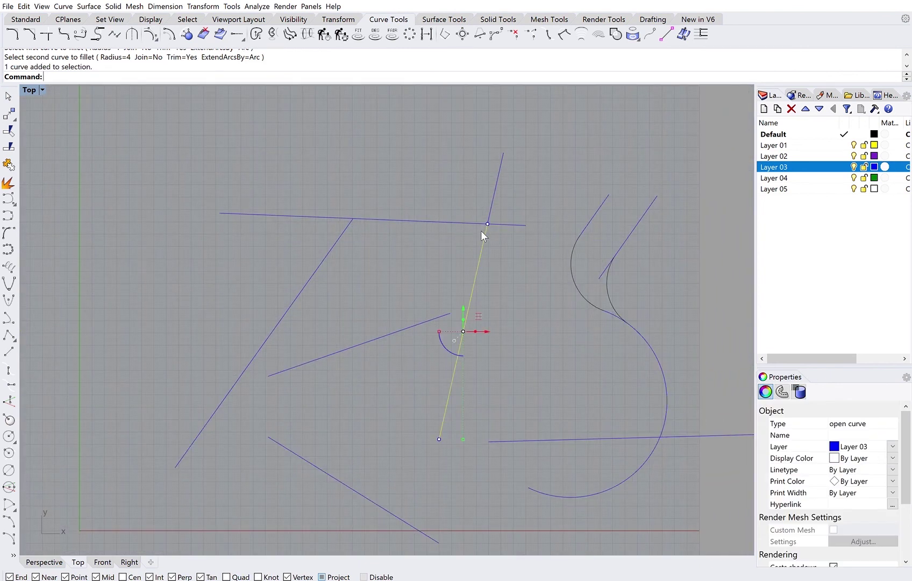
{"action": "key", "text": "Escape"}
{"action": "left_click", "coordinate": [374, 205]}
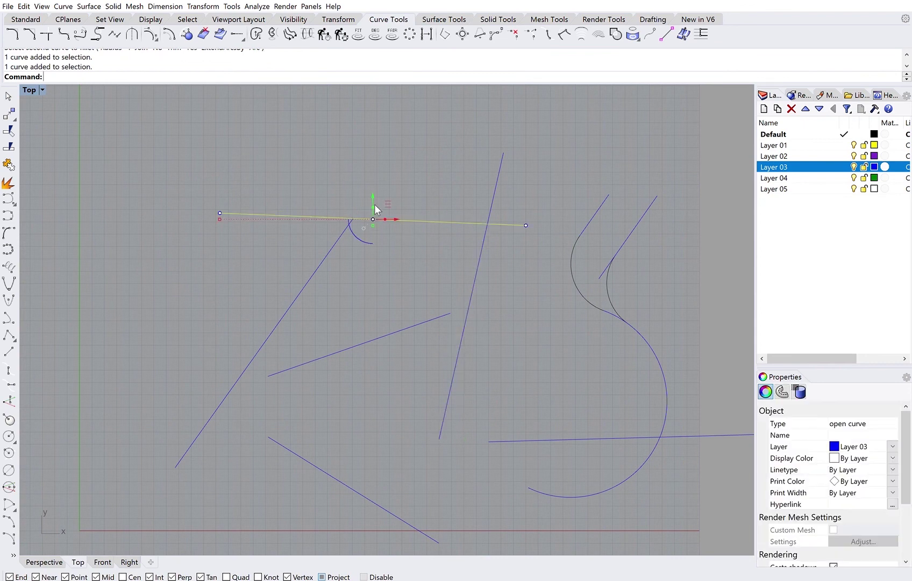
{"action": "key", "text": "Escape"}
- Trim off the part of the upper horizontal line left of the long diagonal, using the diagonal as the cutting object
{"action": "left_click", "coordinate": [329, 244]}
{"action": "type", "text": "Trim"}
{"action": "key", "text": "Return"}
{"action": "left_click", "coordinate": [304, 210]}
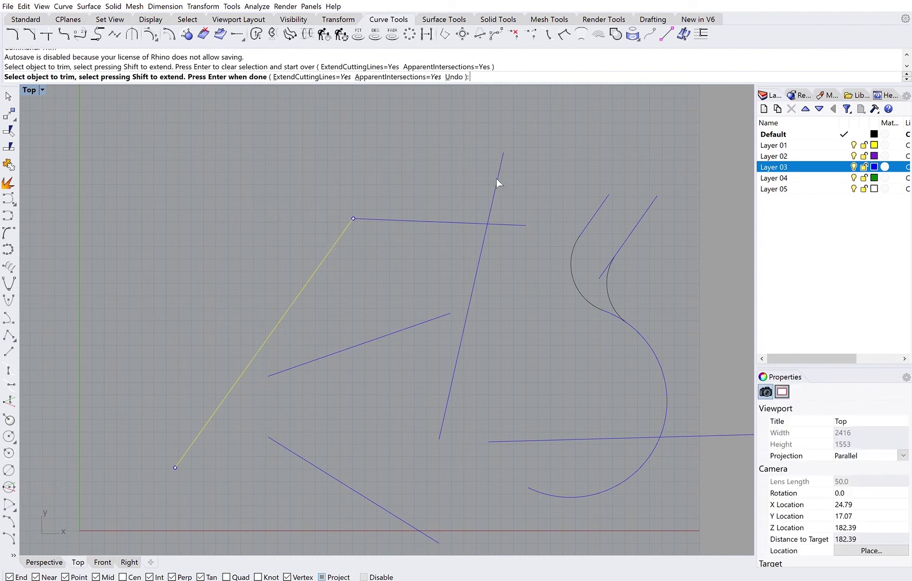
{"action": "key", "text": "Return"}
{"action": "left_click", "coordinate": [484, 234]}
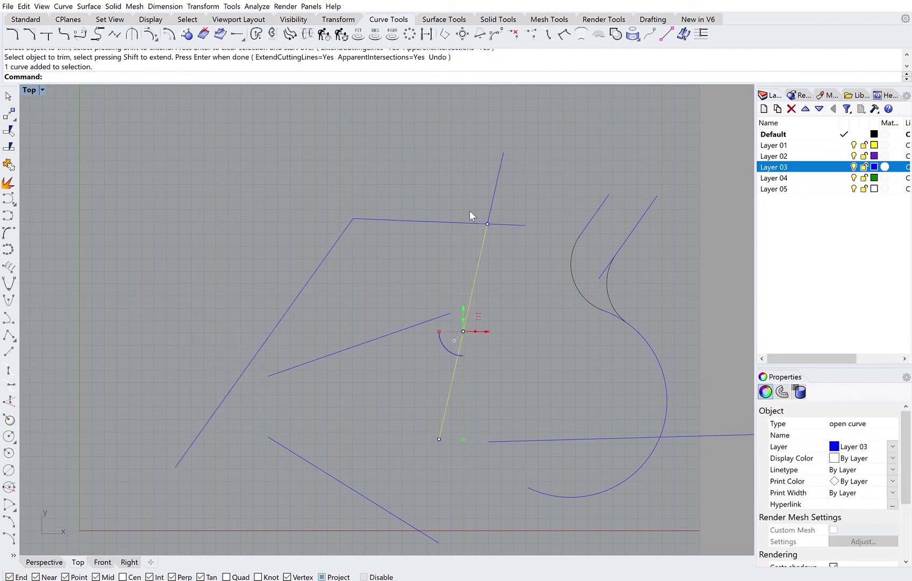
{"action": "left_click", "coordinate": [420, 221], "text": "shift"}
{"action": "left_click", "coordinate": [318, 253], "text": "shift"}
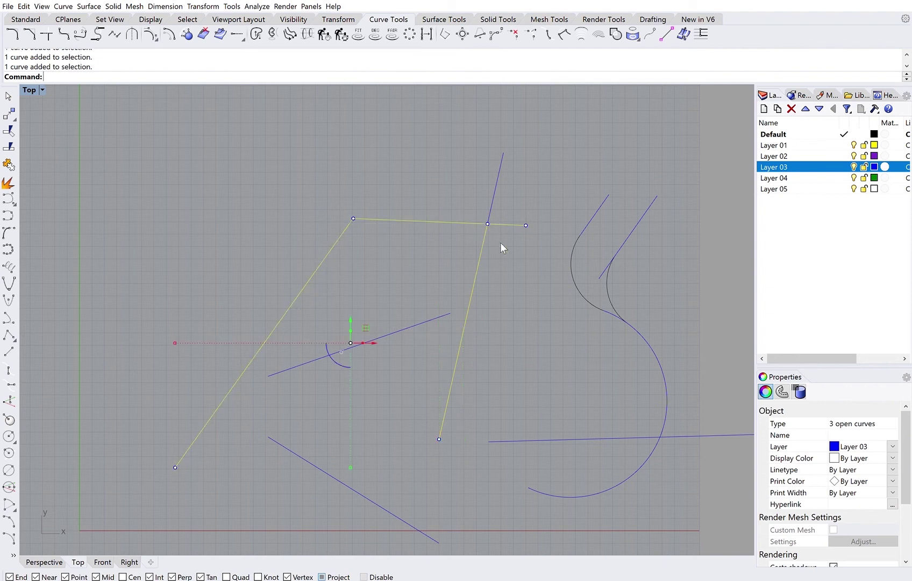
{"action": "key", "text": "Escape"}
- Split the upper horizontal line where the steep line crosses it, using the steep line as the cutting object
{"action": "left_click", "coordinate": [509, 218]}
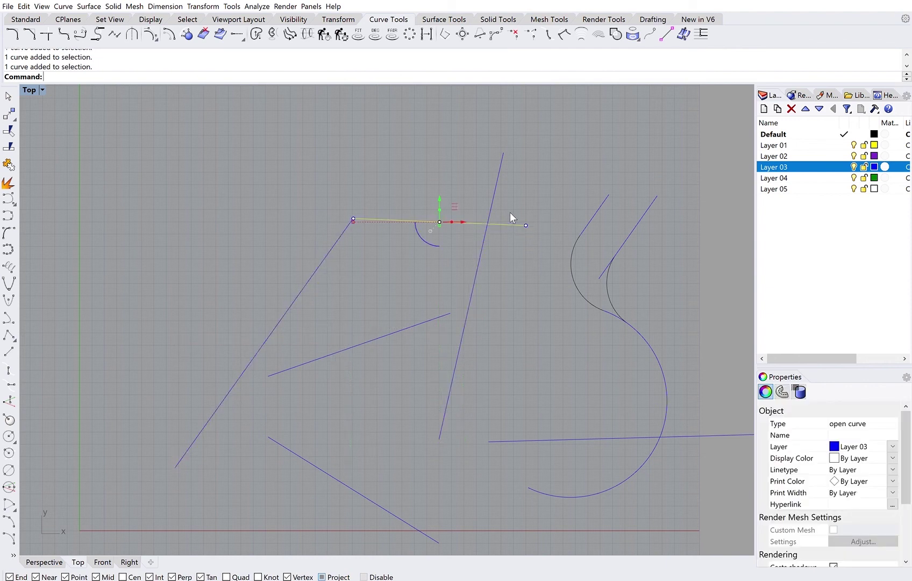
{"action": "type", "text": "tr"}
{"action": "key", "text": "BackSpace"}
{"action": "key", "text": "BackSpace"}
{"action": "type", "text": "sp"}
{"action": "key", "text": "Return"}
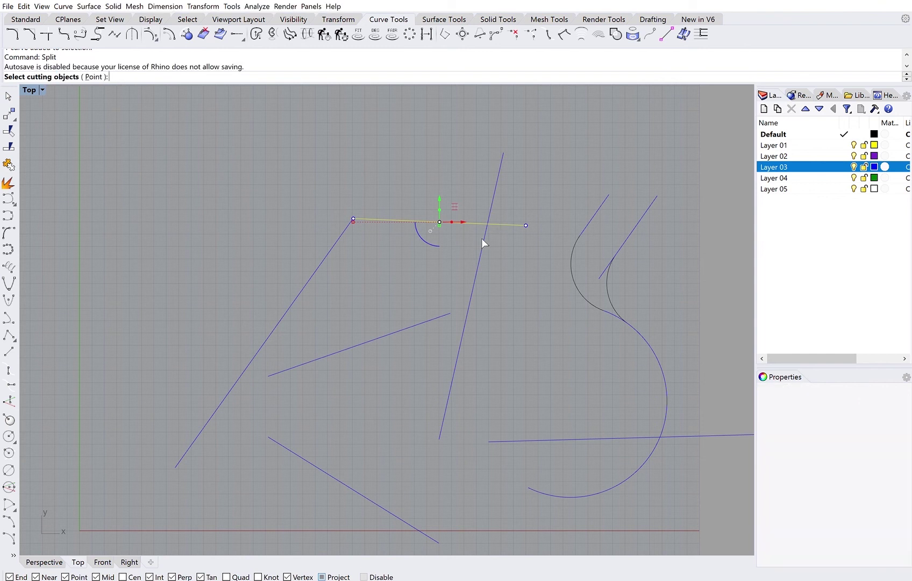
{"action": "left_click", "coordinate": [483, 240]}
{"action": "key", "text": "Return"}
{"action": "key", "text": "Escape"}
- Join the steep line's lower piece, the upper horizontal piece and the long diagonal into one curve
{"action": "left_click", "coordinate": [480, 238]}
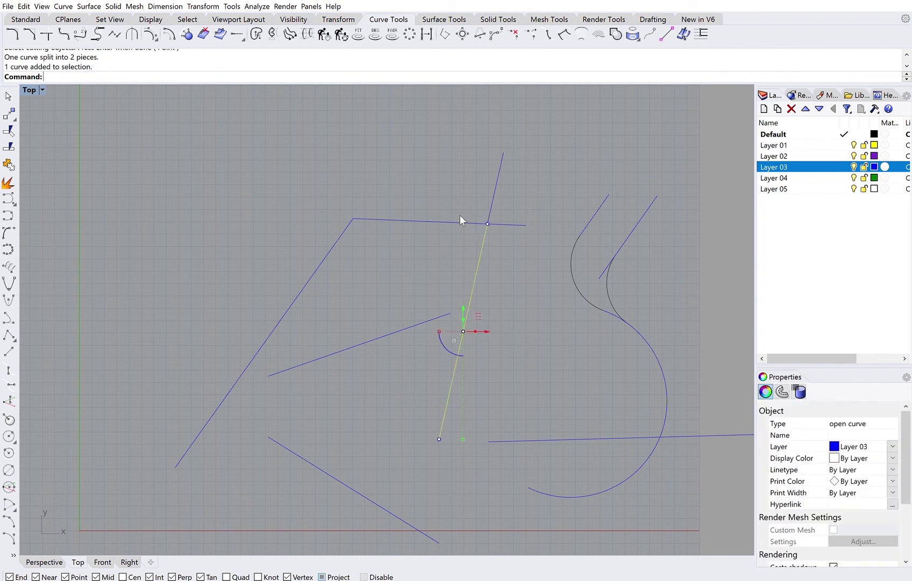
{"action": "left_click", "coordinate": [458, 215]}
{"action": "left_click", "coordinate": [326, 247]}
{"action": "type", "text": "join"}
{"action": "key", "text": "Return"}
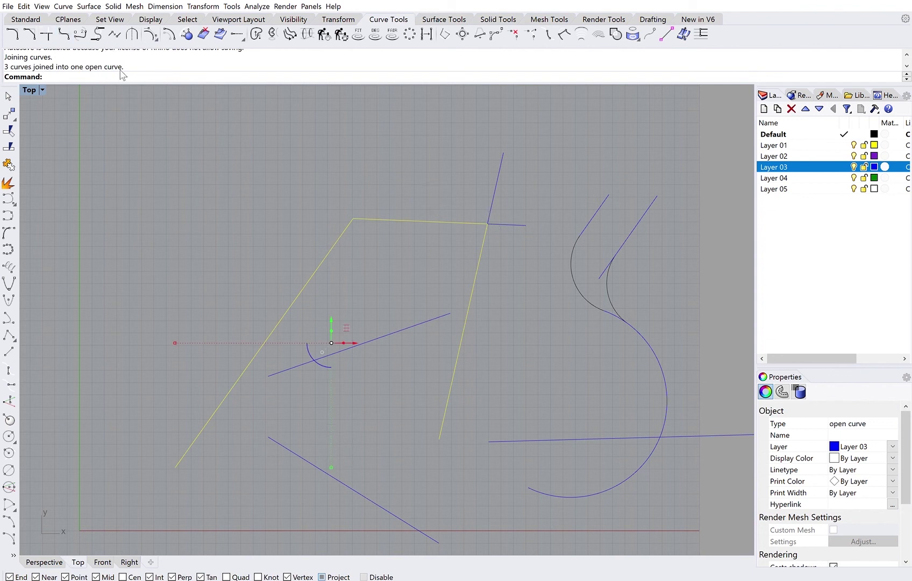
{"action": "left_click", "coordinate": [369, 164]}
- Draw a line from the steep line's lower end to the long diagonal's lower end to close the shape
{"action": "type", "text": "line"}
{"action": "key", "text": "Return"}
{"action": "left_click", "coordinate": [447, 439]}
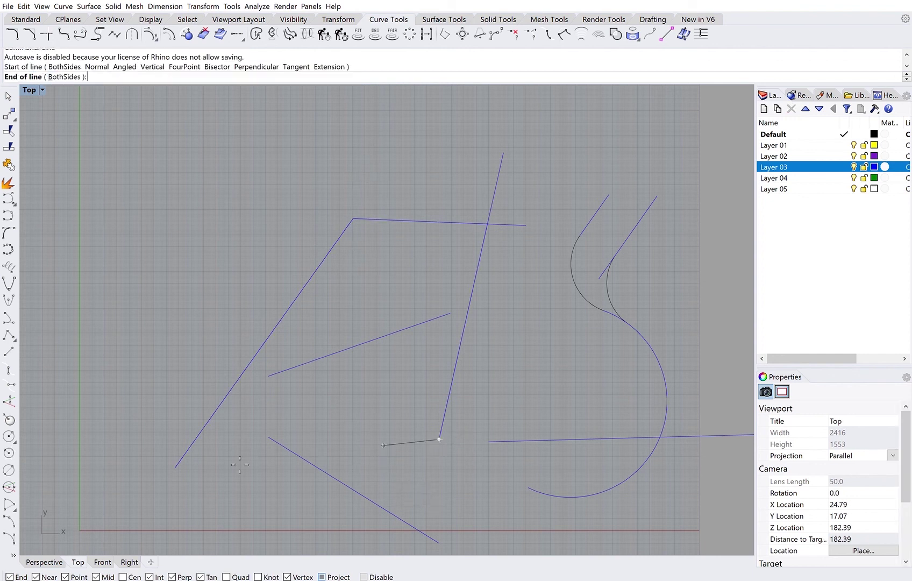
{"action": "left_click", "coordinate": [178, 464]}
{"action": "left_click", "coordinate": [192, 433]}
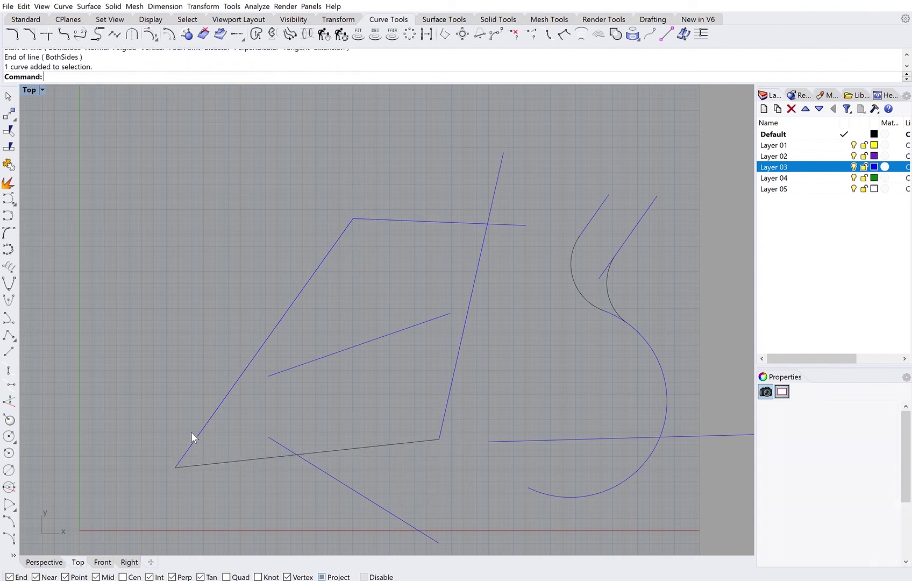
{"action": "key", "text": "Escape"}
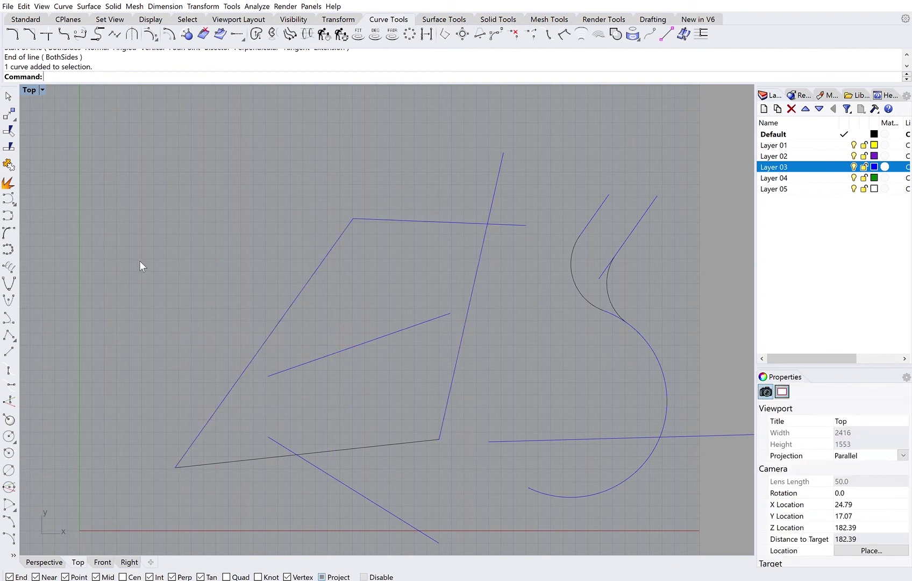
- Join the new bottom line with the three-sided open curve to form a closed curve
{"action": "type", "text": "Joim"}
{"action": "key", "text": "BackSpace"}
{"action": "type", "text": "n"}
{"action": "key", "text": "Return"}
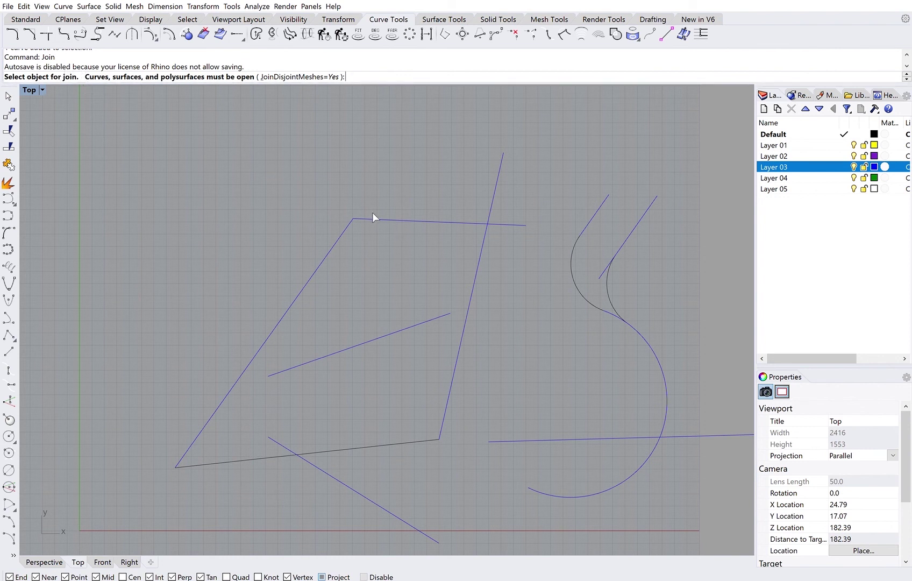
{"action": "left_click", "coordinate": [401, 438]}
{"action": "left_click", "coordinate": [450, 381]}
{"action": "key", "text": "Return"}
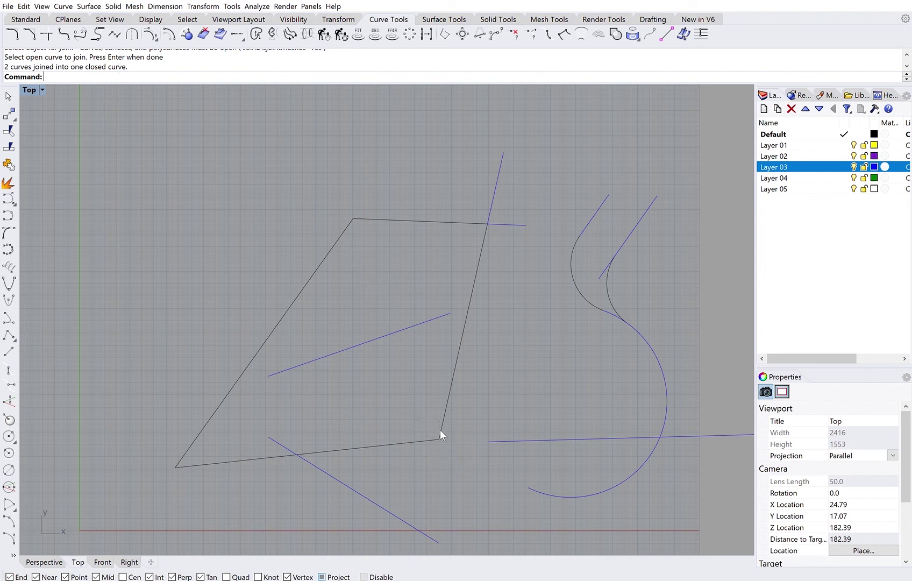
- Check that the four-sided shape is one closed curve by selecting it, and review the whole drawing with the command list
{"action": "left_click", "coordinate": [473, 264]}
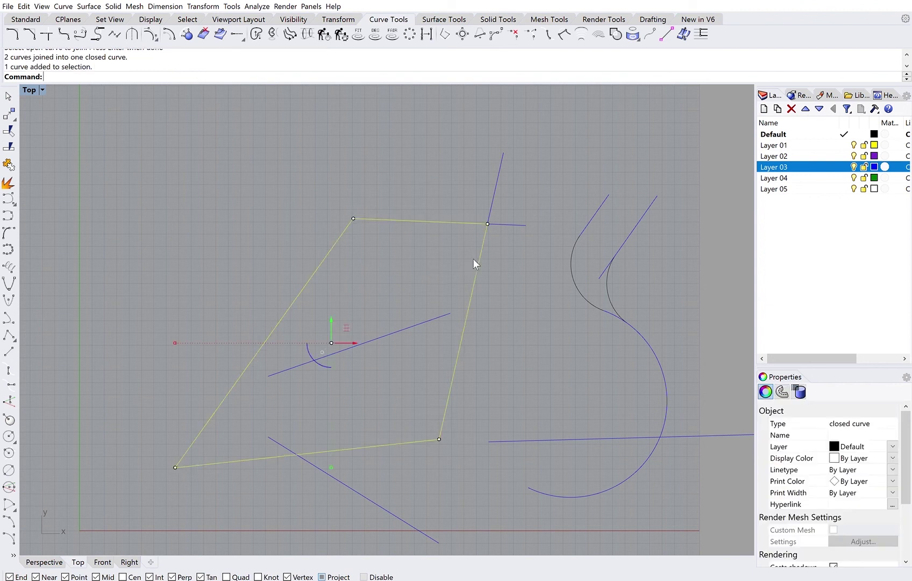
{"action": "scroll", "coordinate": [320, 218], "scroll_direction": "down", "scroll_amount": 5}
{"action": "key", "text": "Escape"}
{"action": "scroll", "coordinate": [444, 290], "scroll_direction": "down", "scroll_amount": 2}
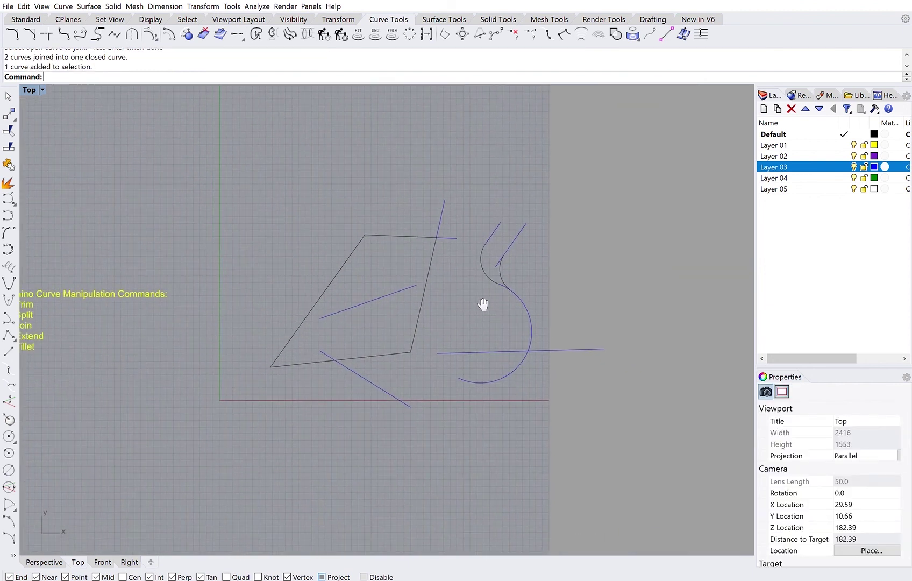
{"action": "right_click_drag", "start_coordinate": [435, 316], "coordinate": [452, 320]}
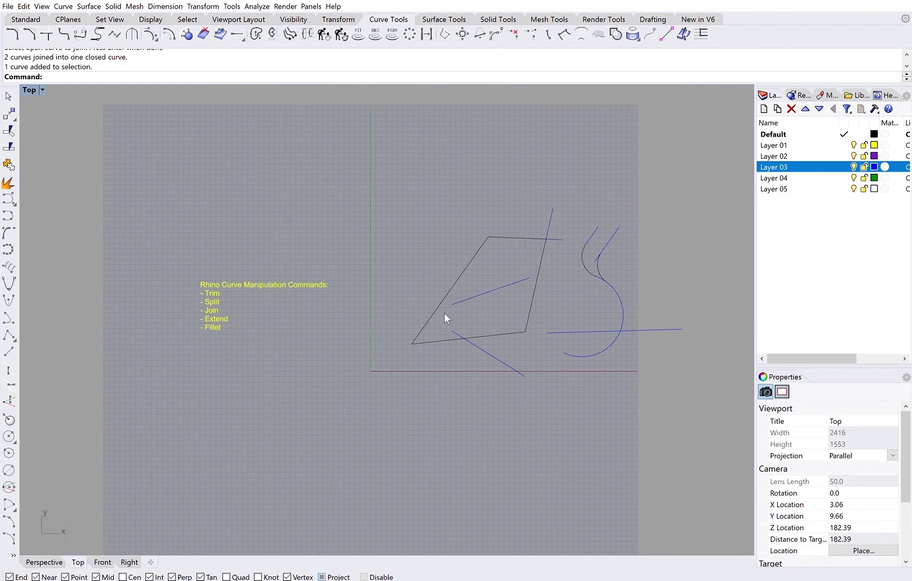